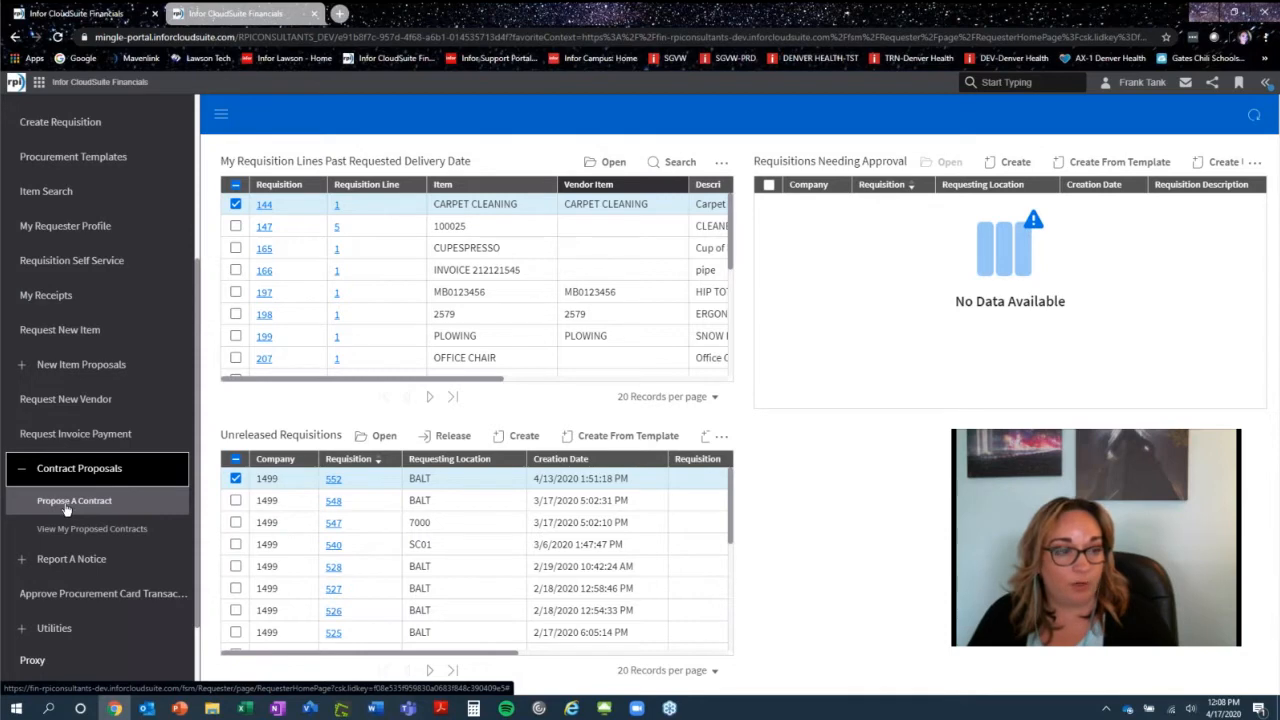
- Start a new contract proposal and paste NORTHEAST LANDSCAPE AND SNOW REMOVAL as its name
left_click(66, 505)
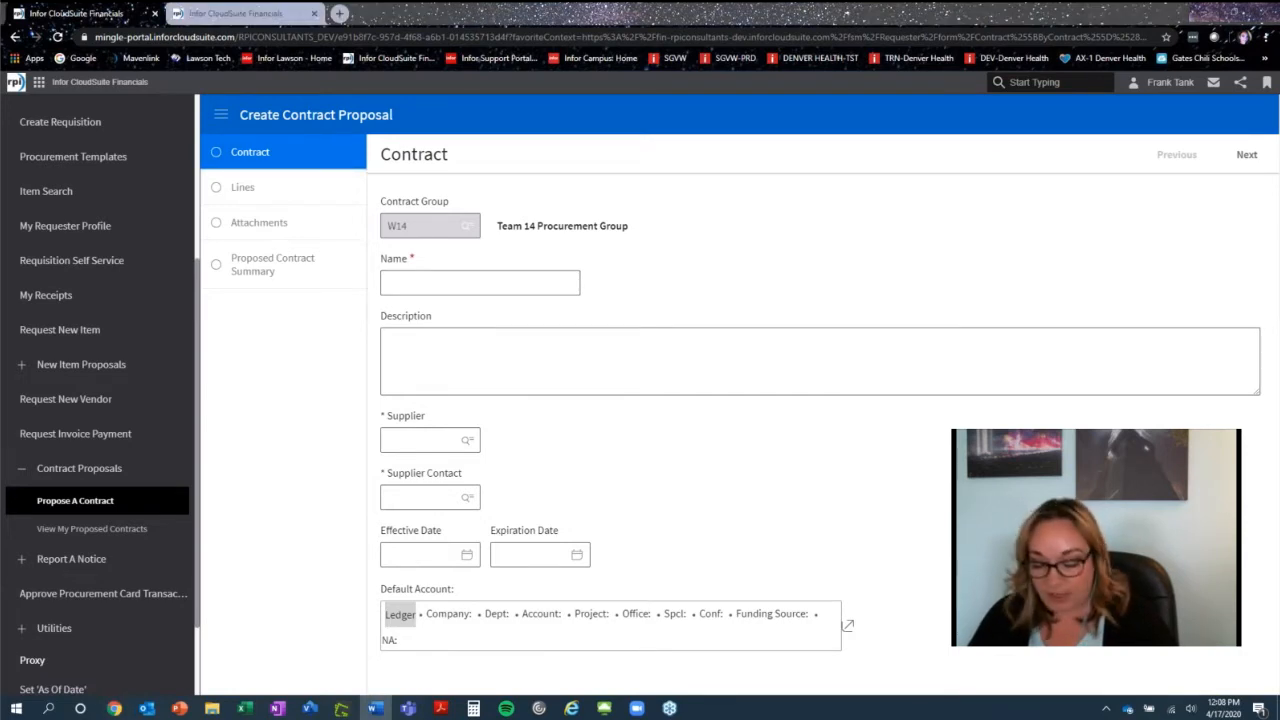
left_click(415, 288)
type("AST LANDSCAPE AND SNOW REMOVAL")
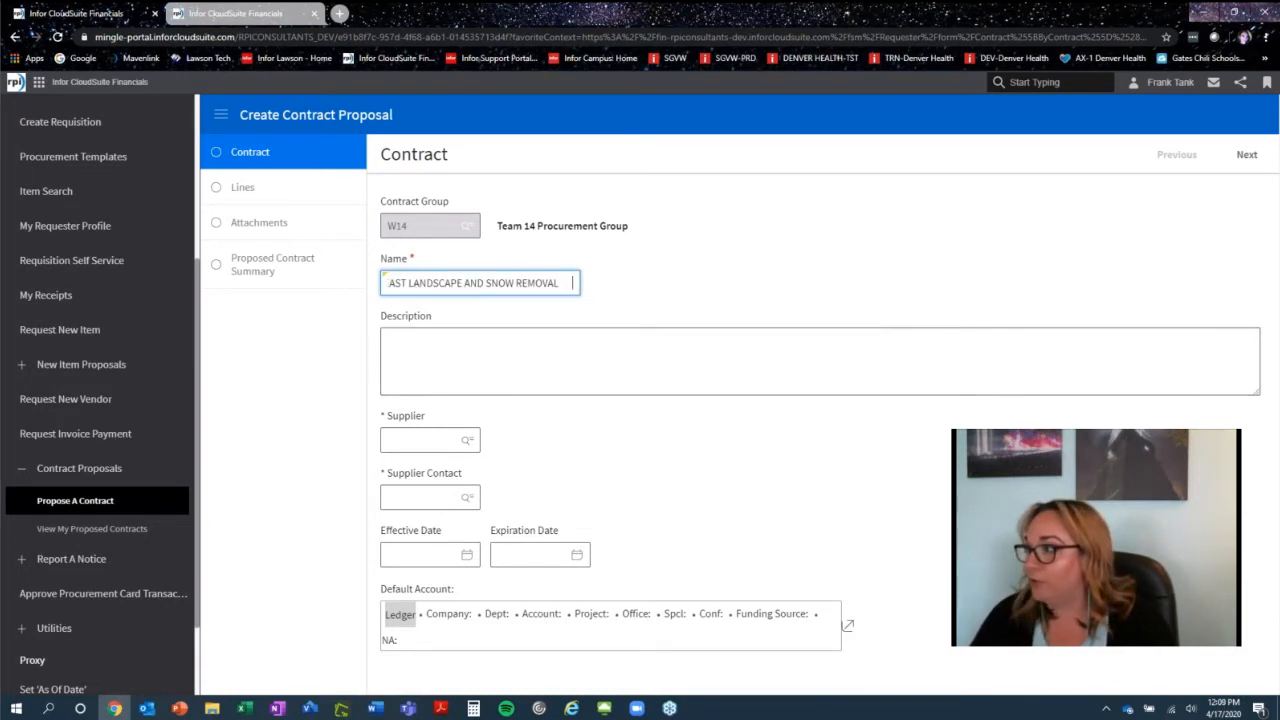
key("alt+Tab")
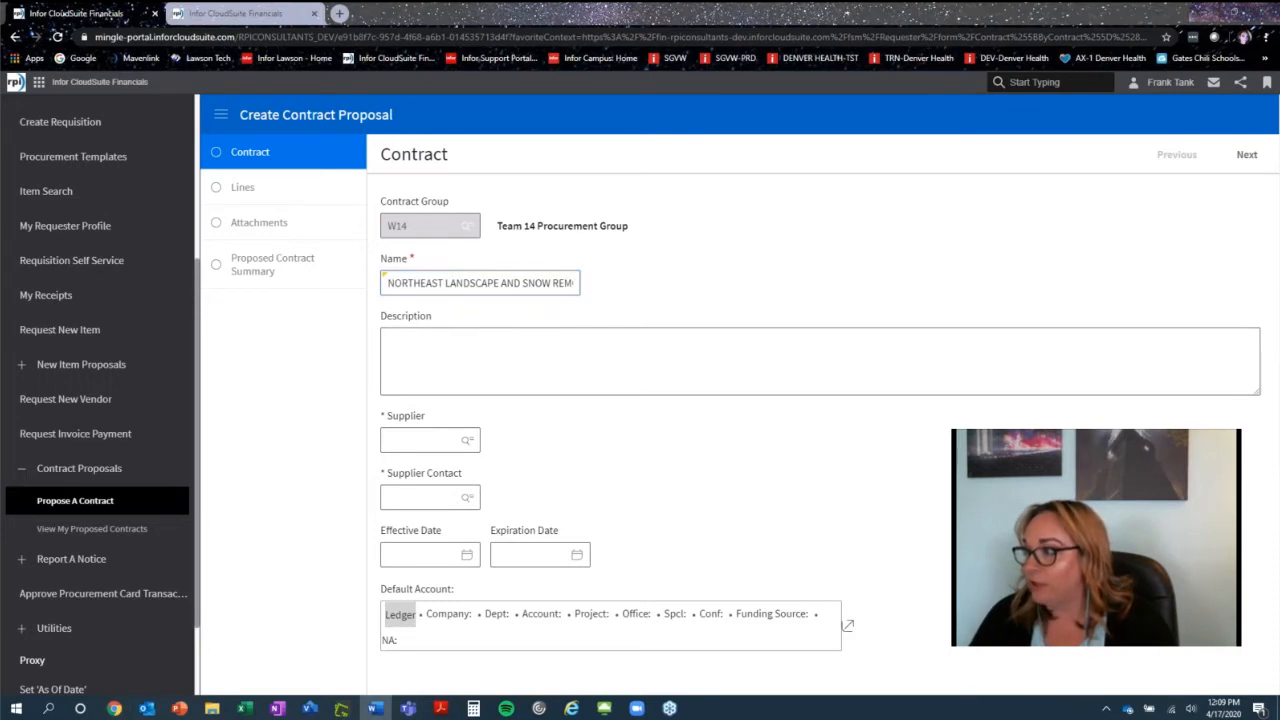
- Paste the description NORTHEAST LANDSCAPE AND SNOW REMOVAL FOR CORPORATE CAMPUS BUILDING A AND C
left_click(543, 349)
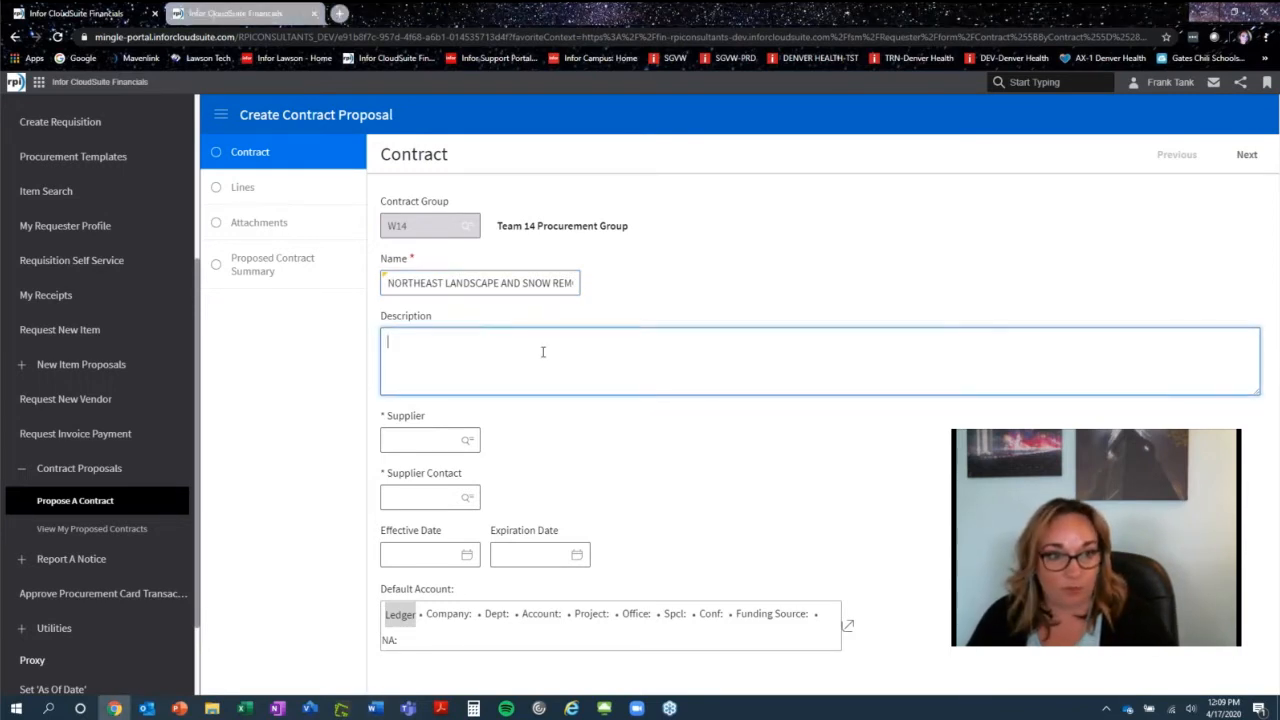
type("NORTHEAST LANDSCAPE AND SNOW REMOVAL FOR CORPORATE CAMPUS BUILDING A AND C")
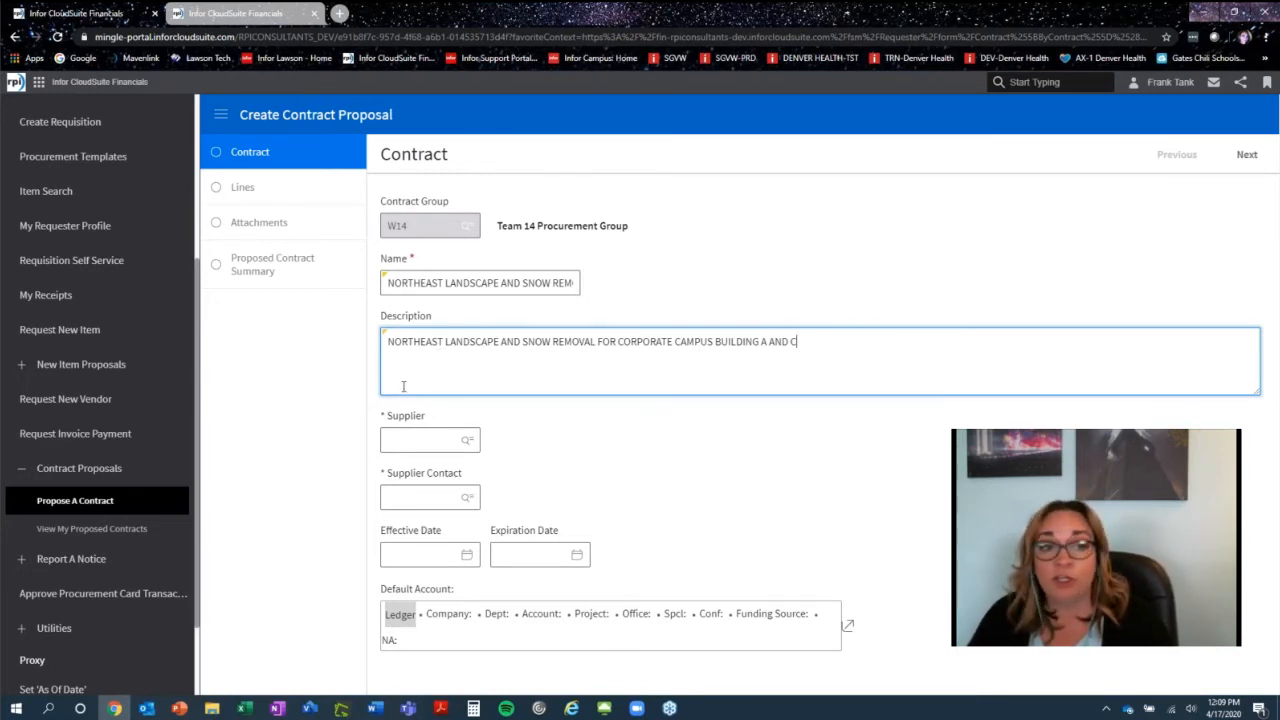
- Look up suppliers by name, filtering on "service", and select NORTHEAST OUTDOOR SERVICES as the supplier
left_click(469, 444)
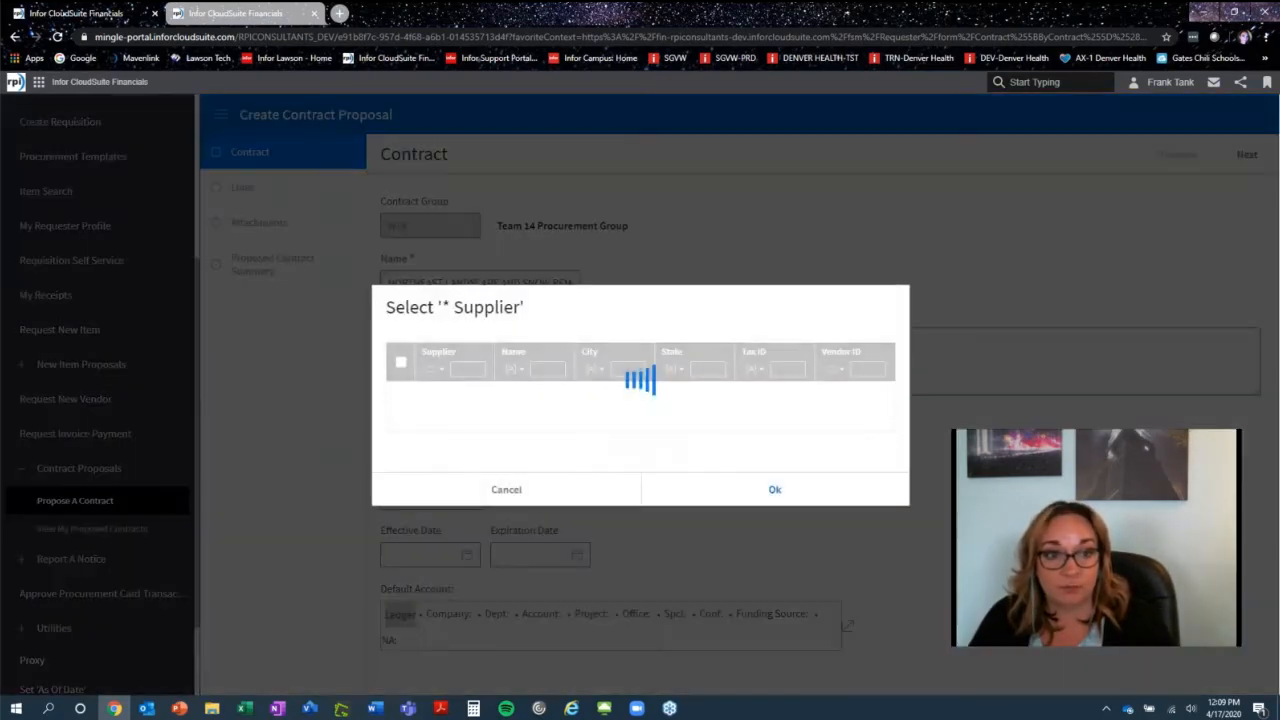
left_click(484, 291)
type("land")
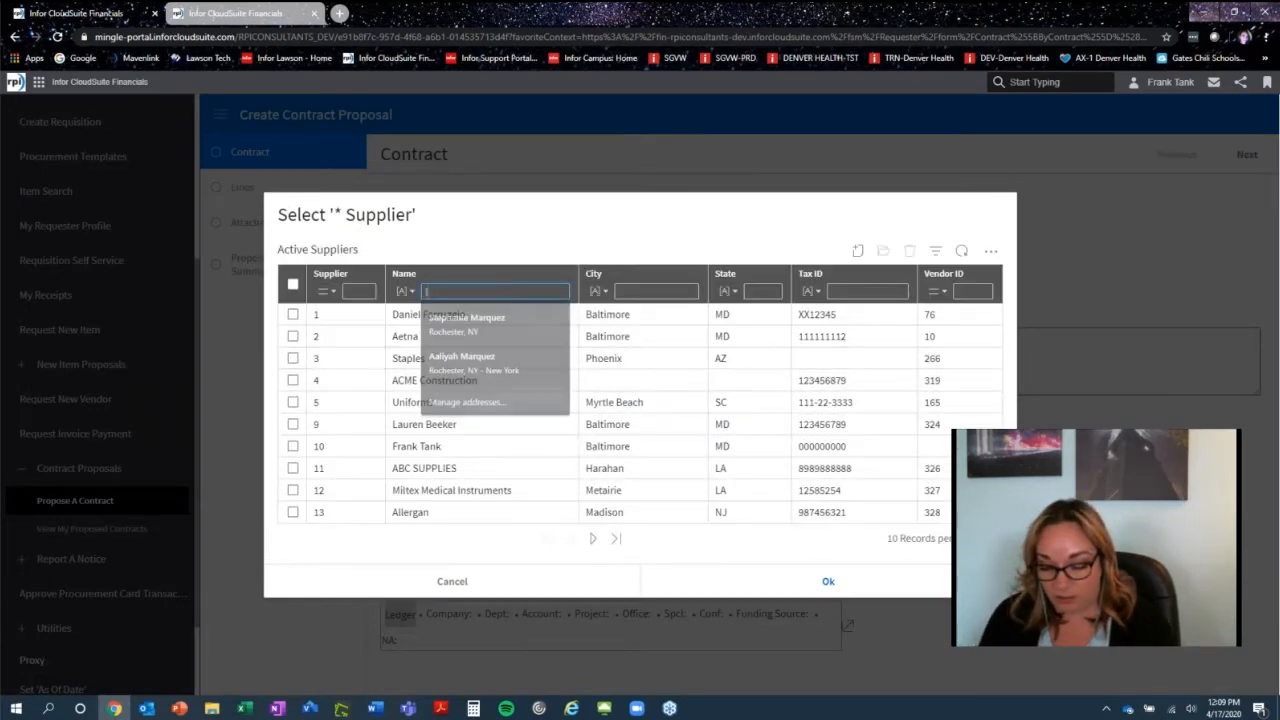
type("scape")
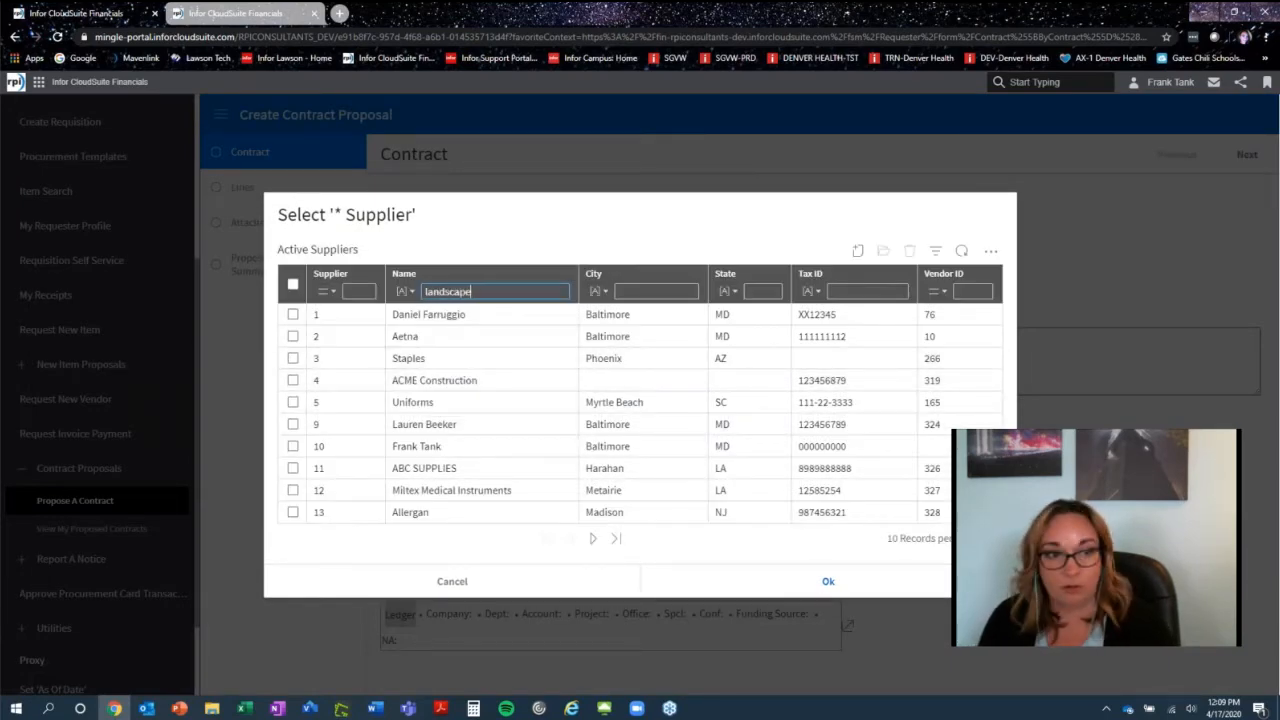
key("Return")
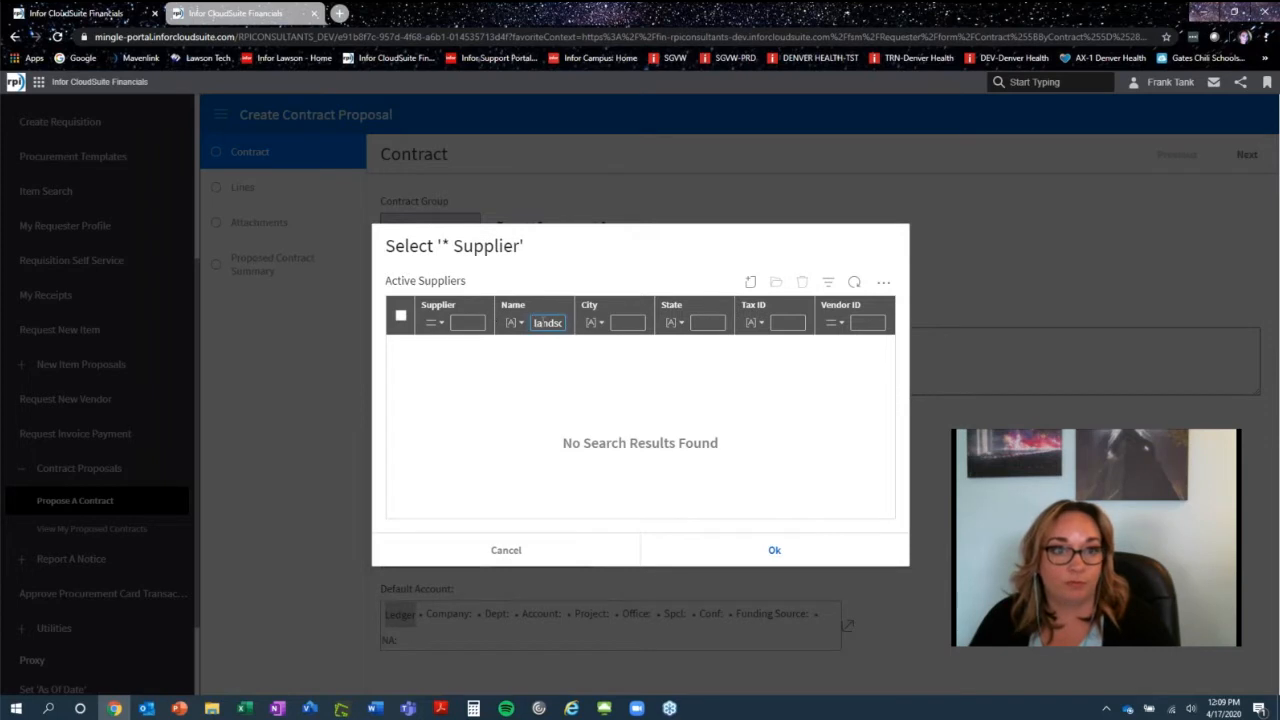
key("BackSpace")
key("BackSpace")
key("BackSpace")
key("BackSpace")
key("BackSpace")
key("BackSpace")
key("BackSpace")
key("BackSpace")
key("BackSpace")
type("service")
key("Return")
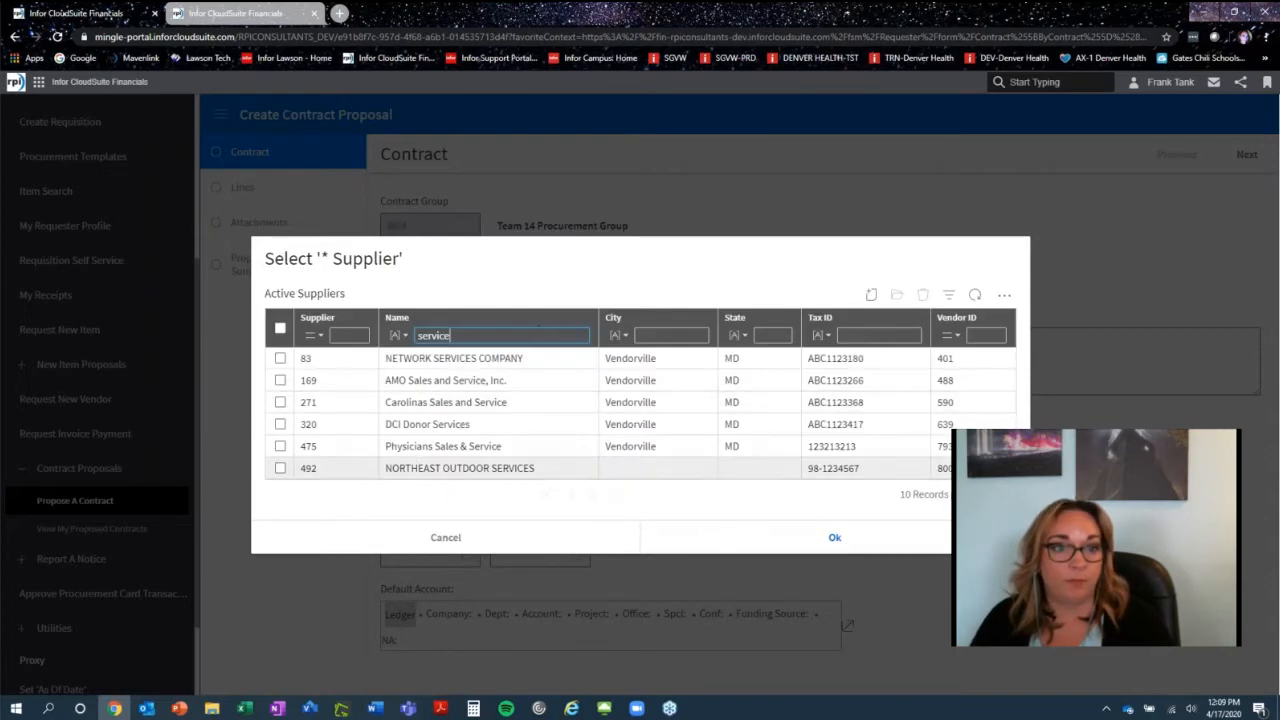
left_click(280, 470)
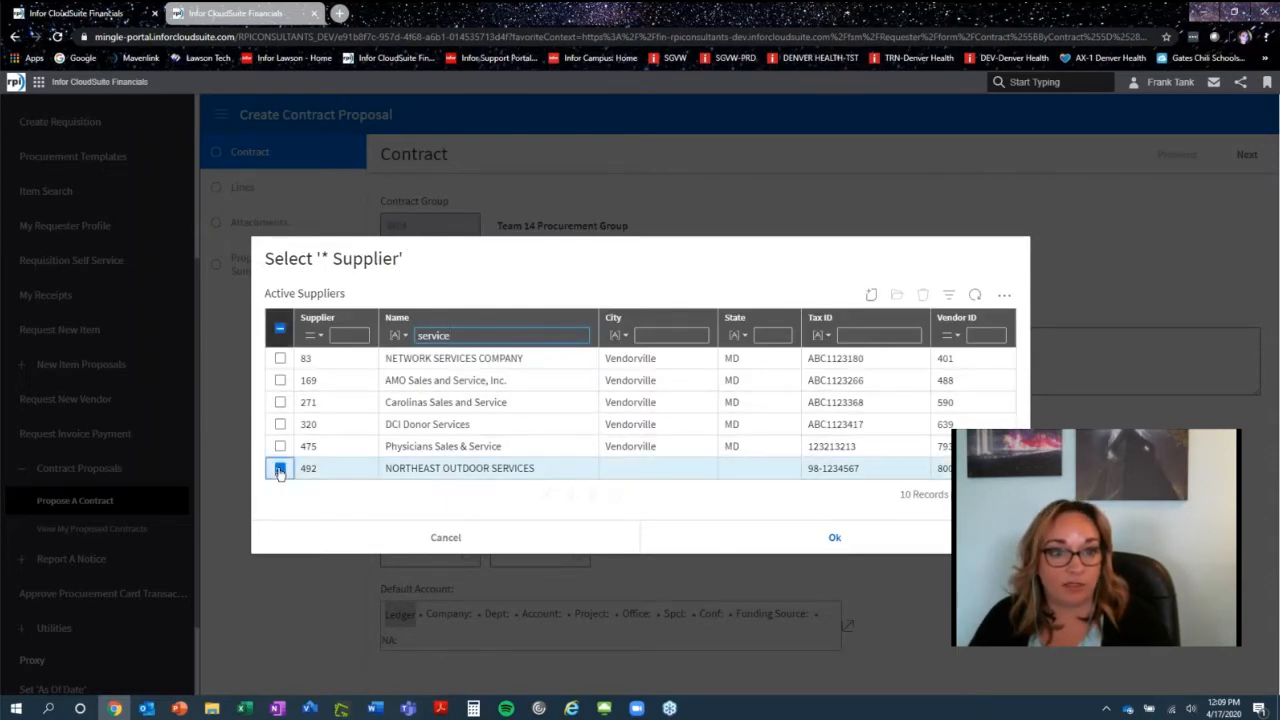
left_click(829, 546)
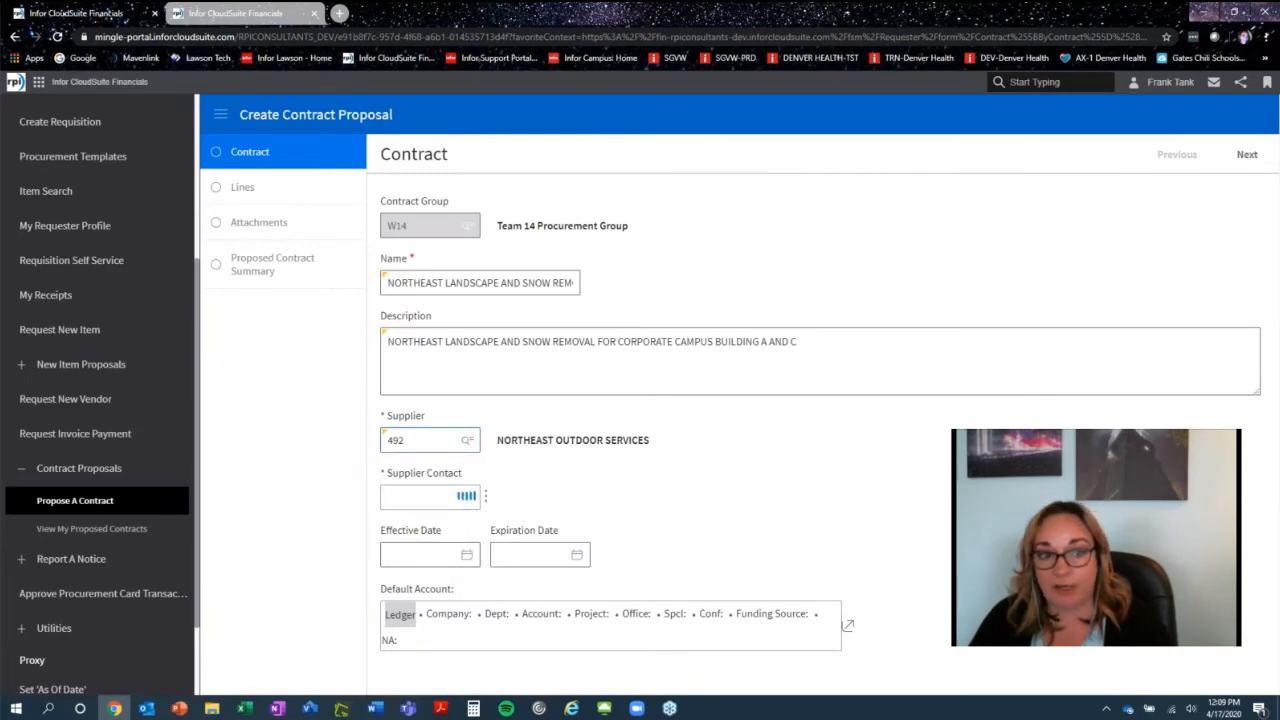
- Select the supplier's only listed contact as the supplier contact
left_click(467, 497)
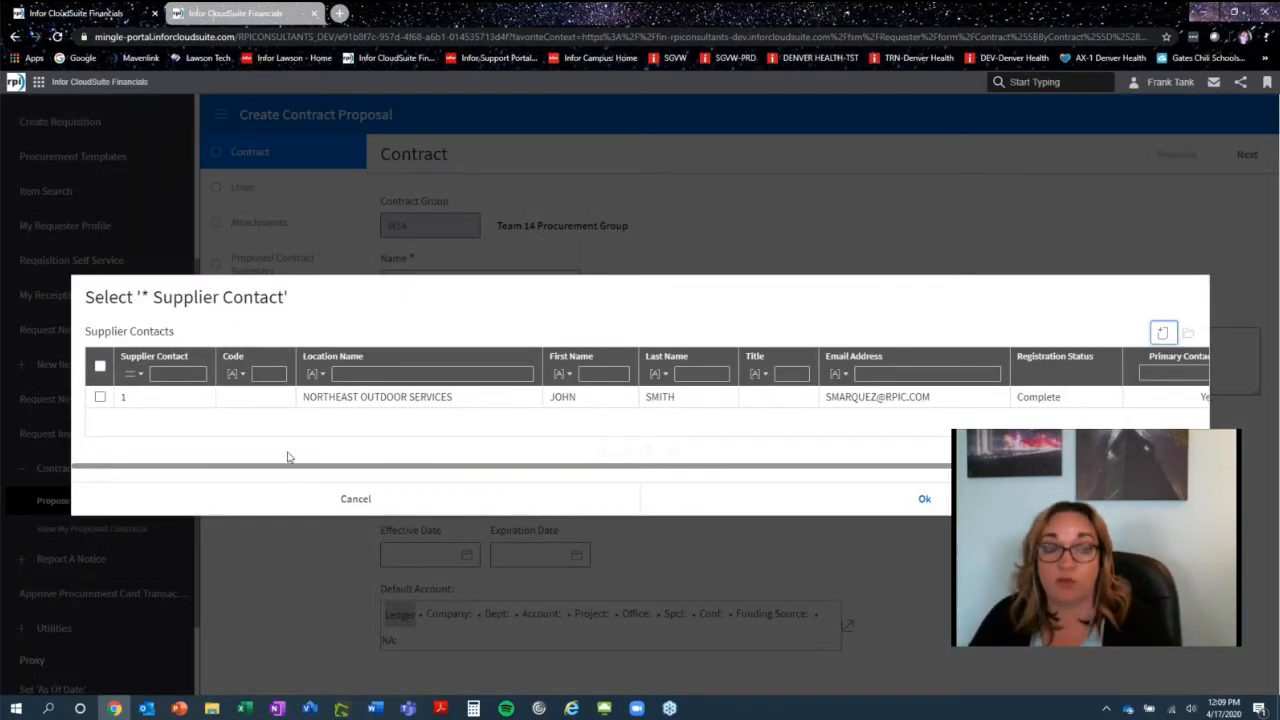
left_click(100, 397)
left_click(924, 502)
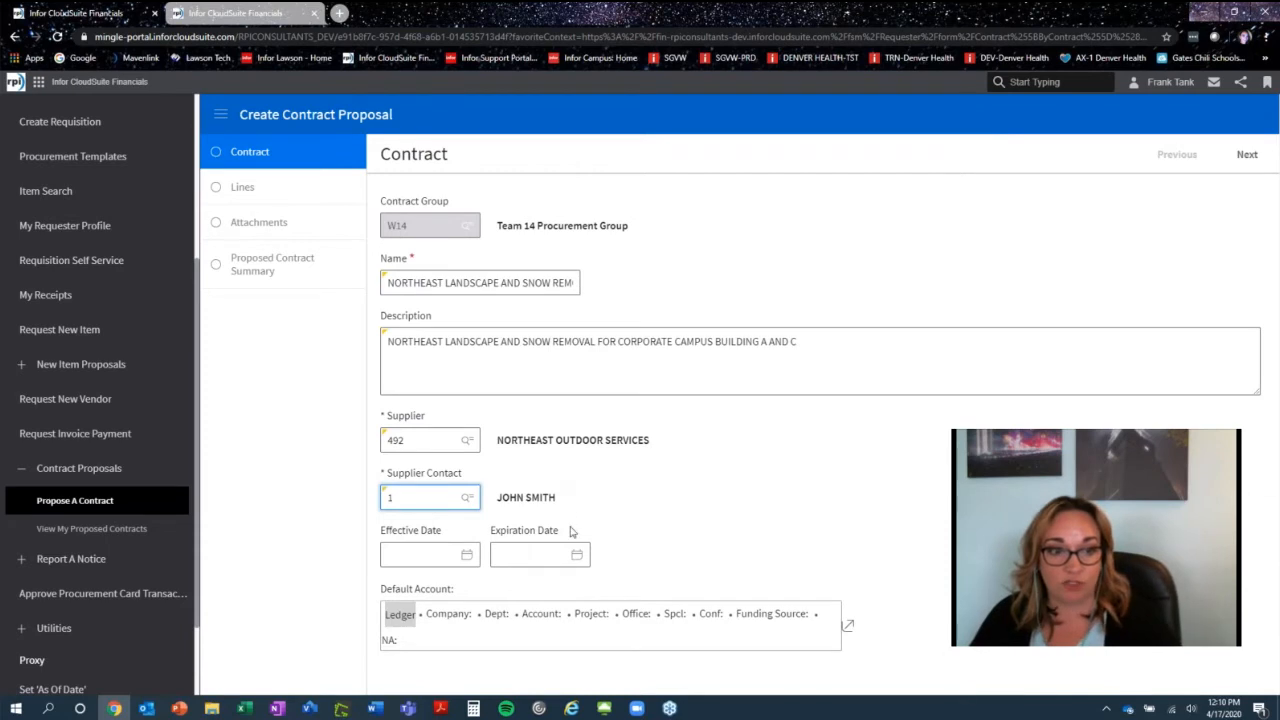
- Set the effective date to 5/1/2020 and the expiration date to 5/31/2021
left_click(407, 555)
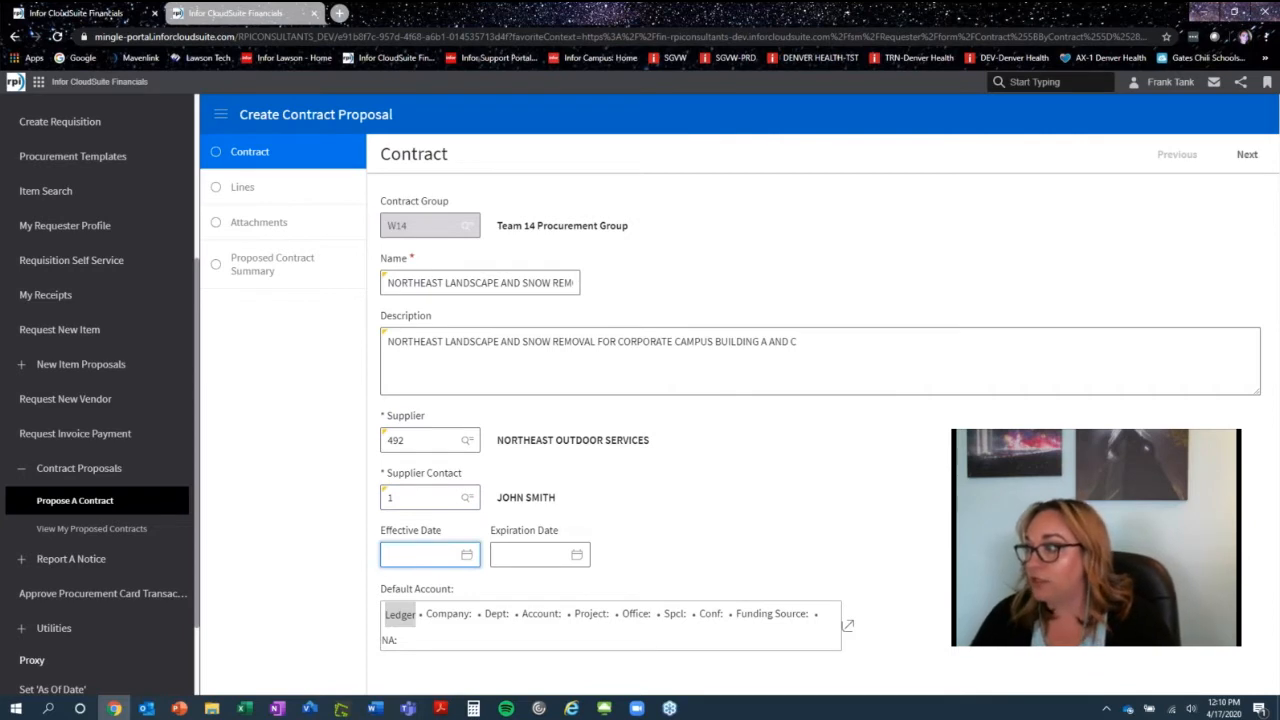
key("alt+Tab")
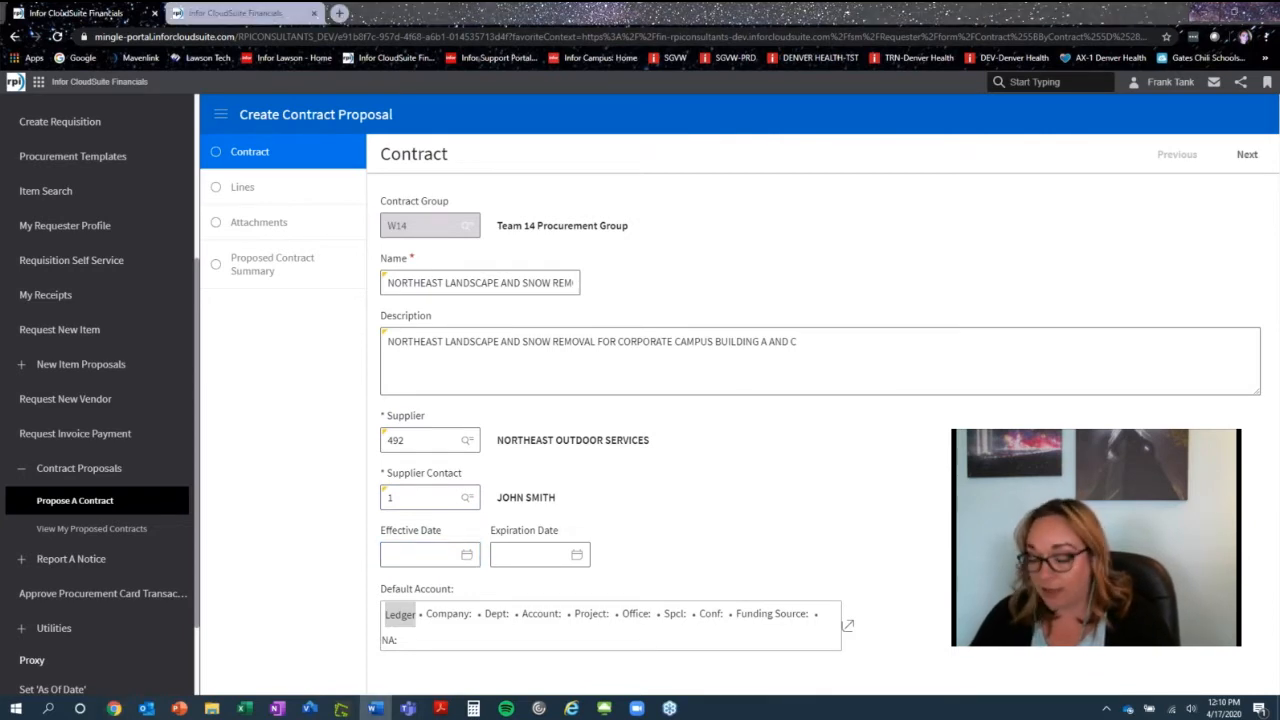
left_click(411, 557)
type("5/1/2020")
key("alt+Tab")
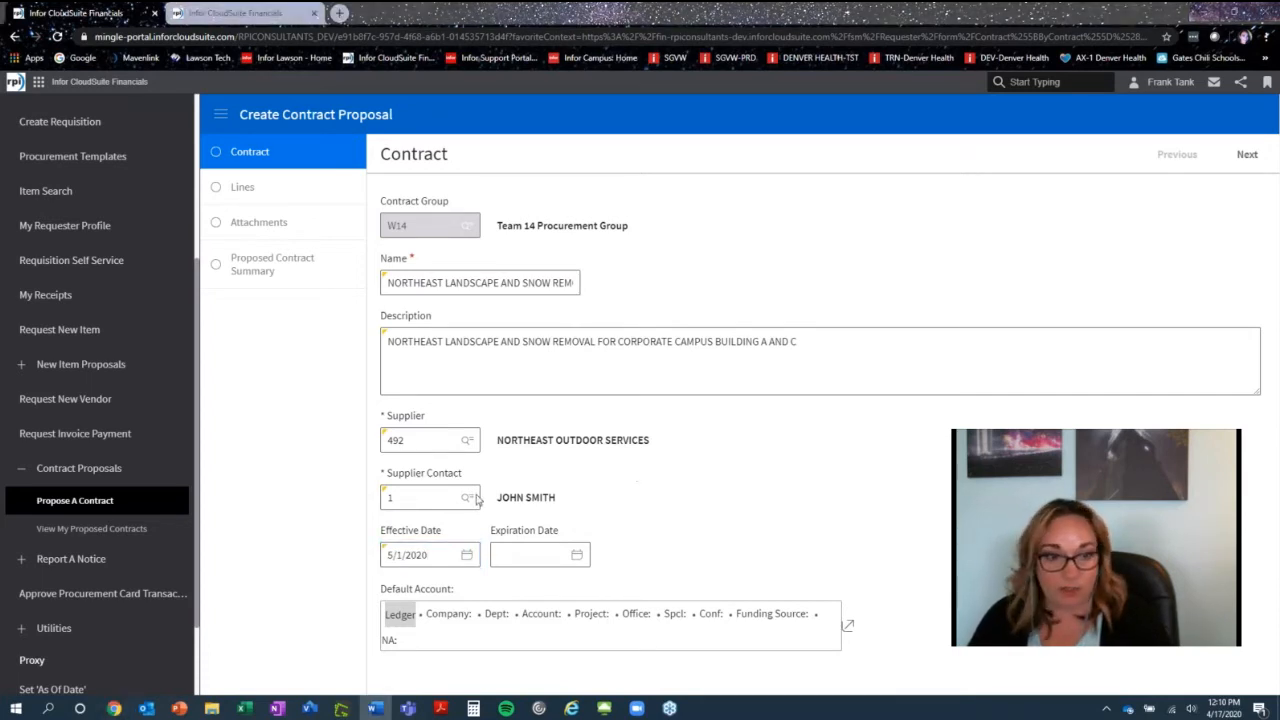
left_click(540, 556)
type("5/31/2021")
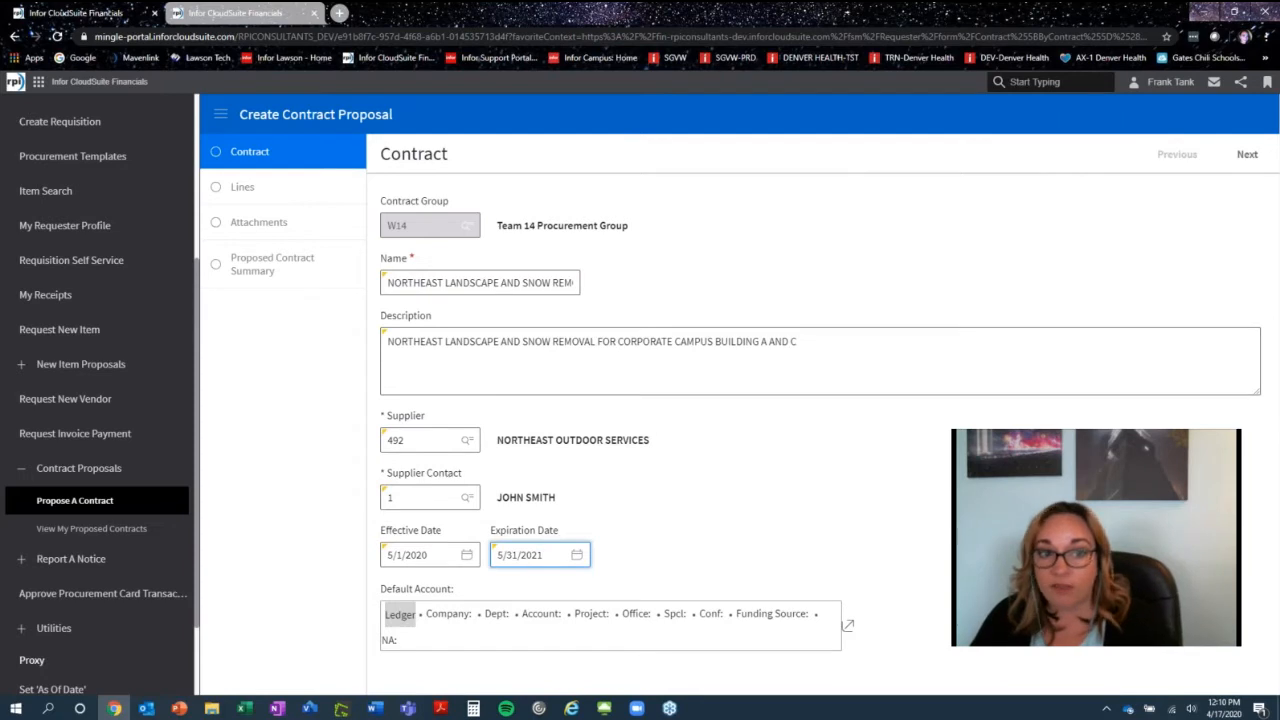
- Move on to the lines and add a proposed line with item number SNOW REMOVAL
left_click(1245, 156)
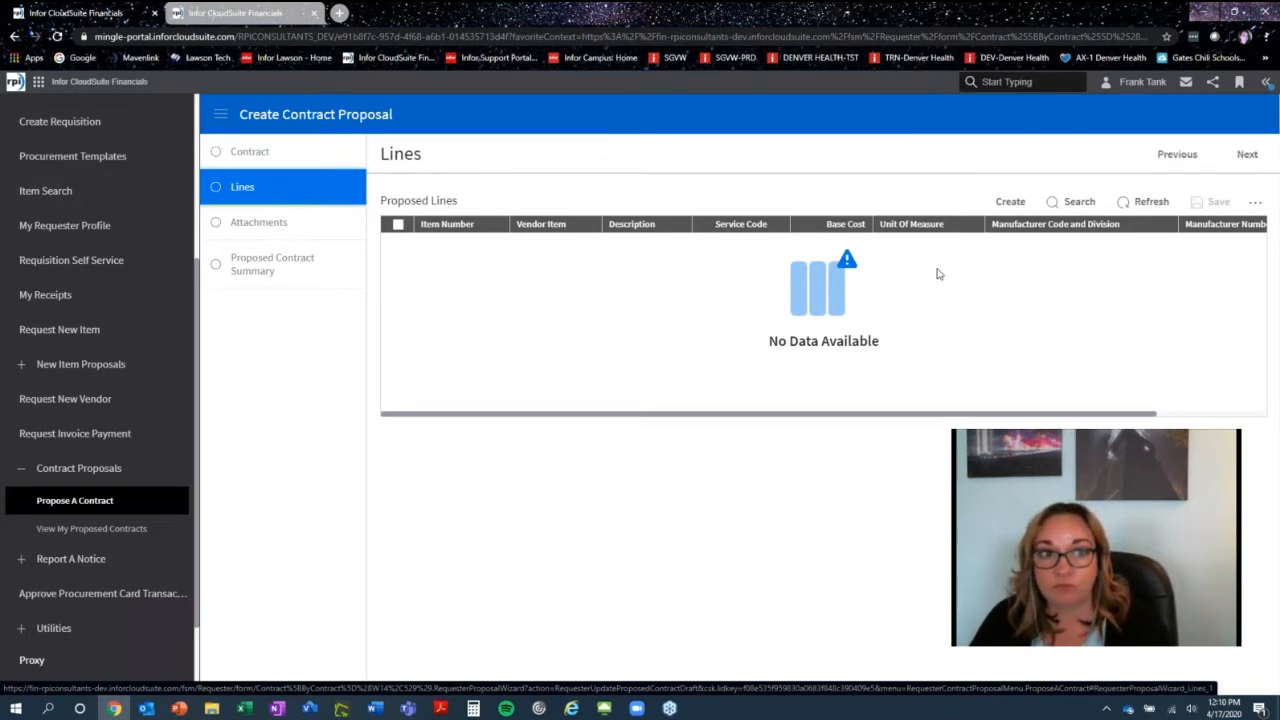
left_click(1012, 205)
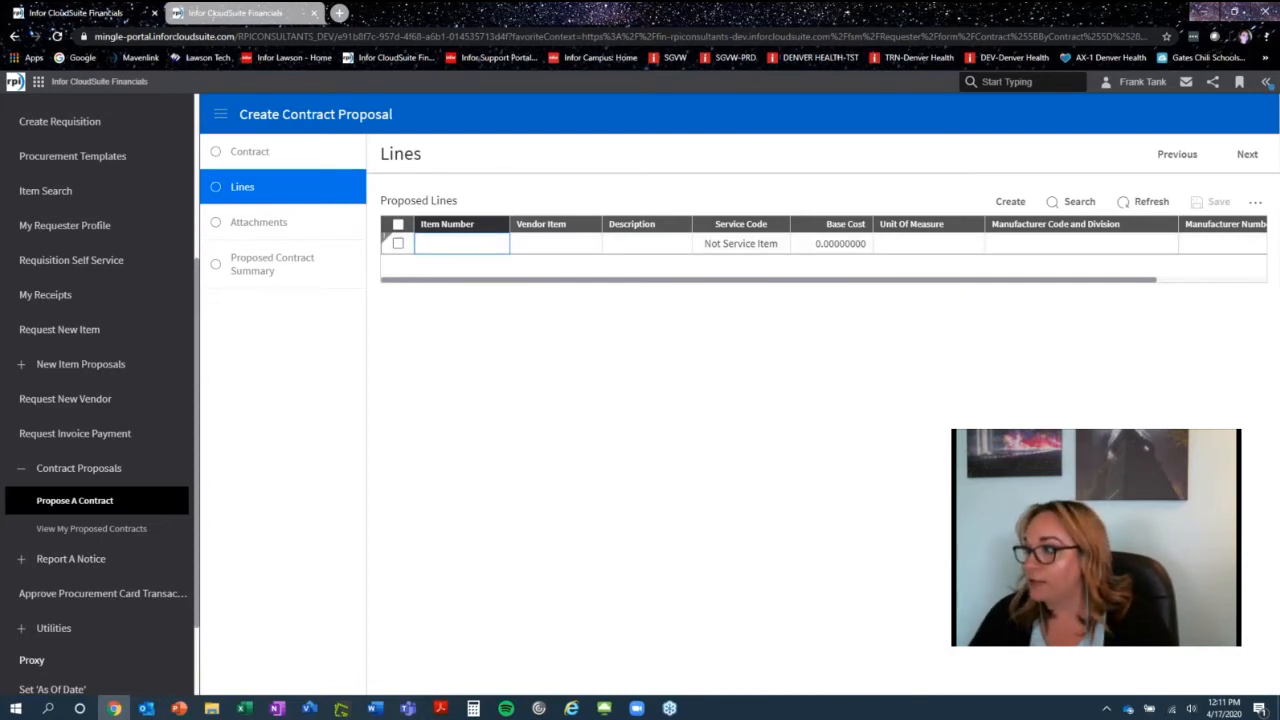
key("alt+Tab")
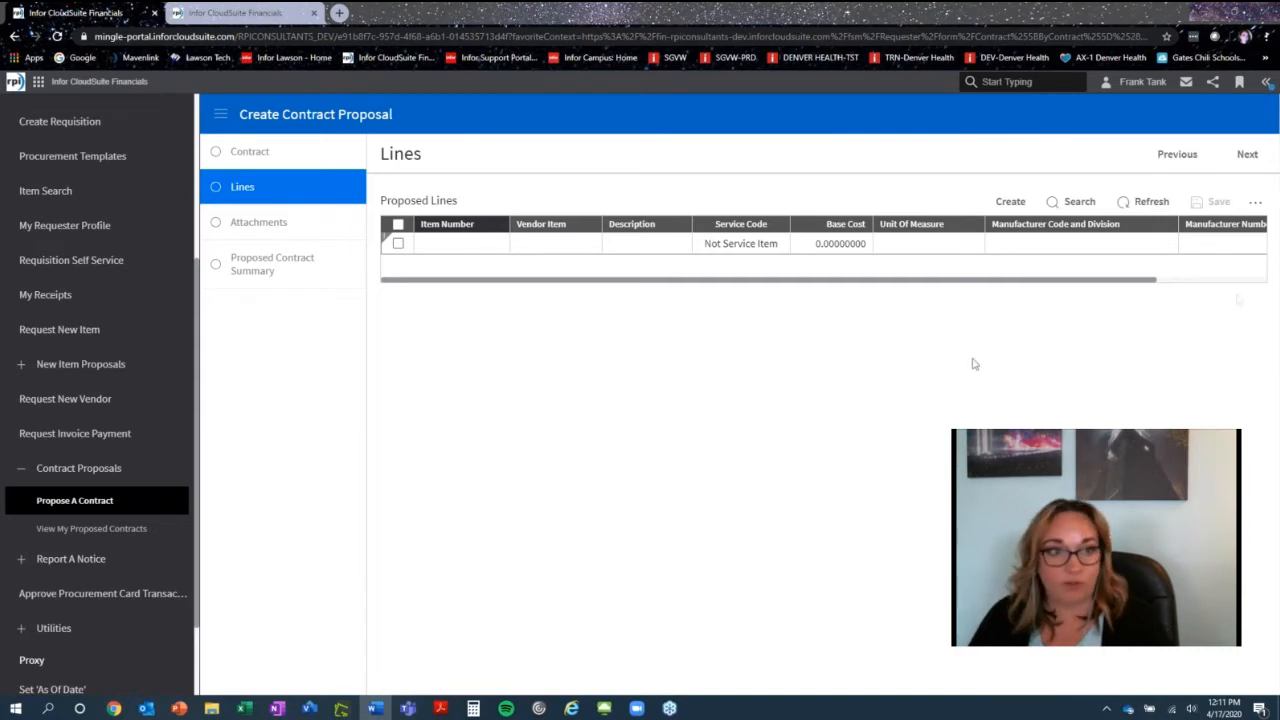
left_click(440, 245)
type("SNOW REMOVAL")
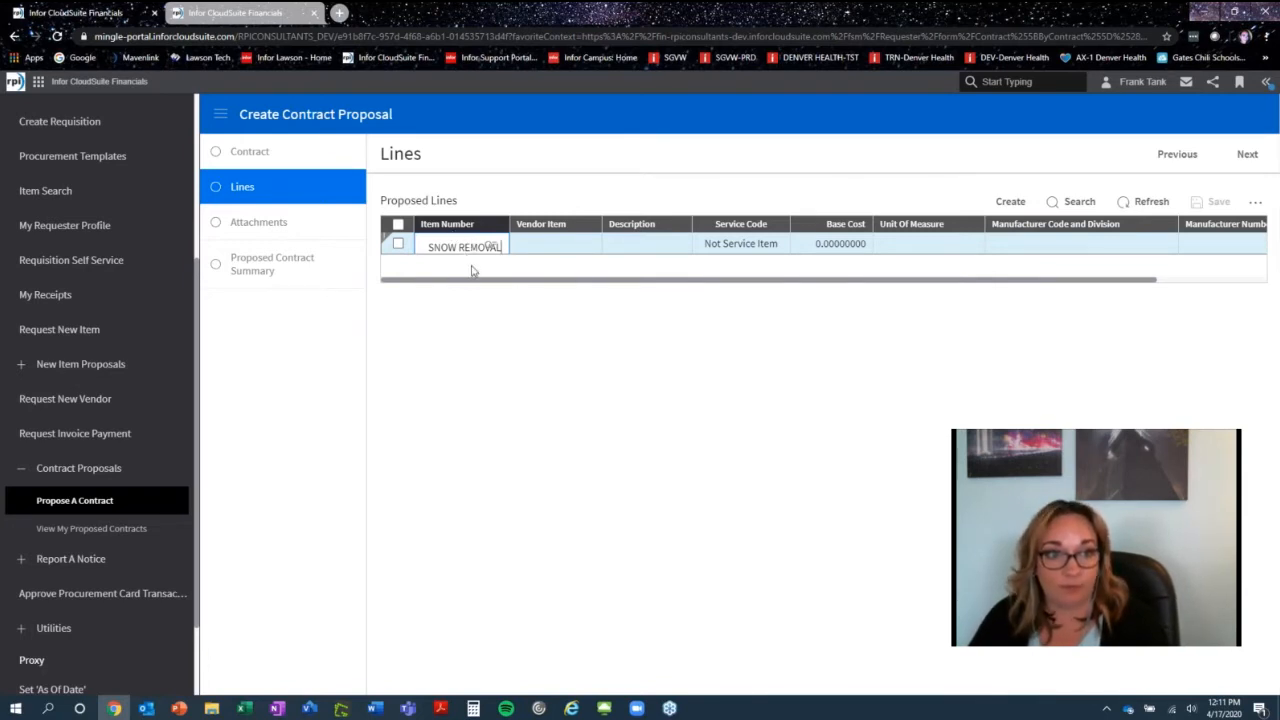
- Set the snow removal line's description to BUILDING A AND C SNOW REMOVAL
left_click(570, 250)
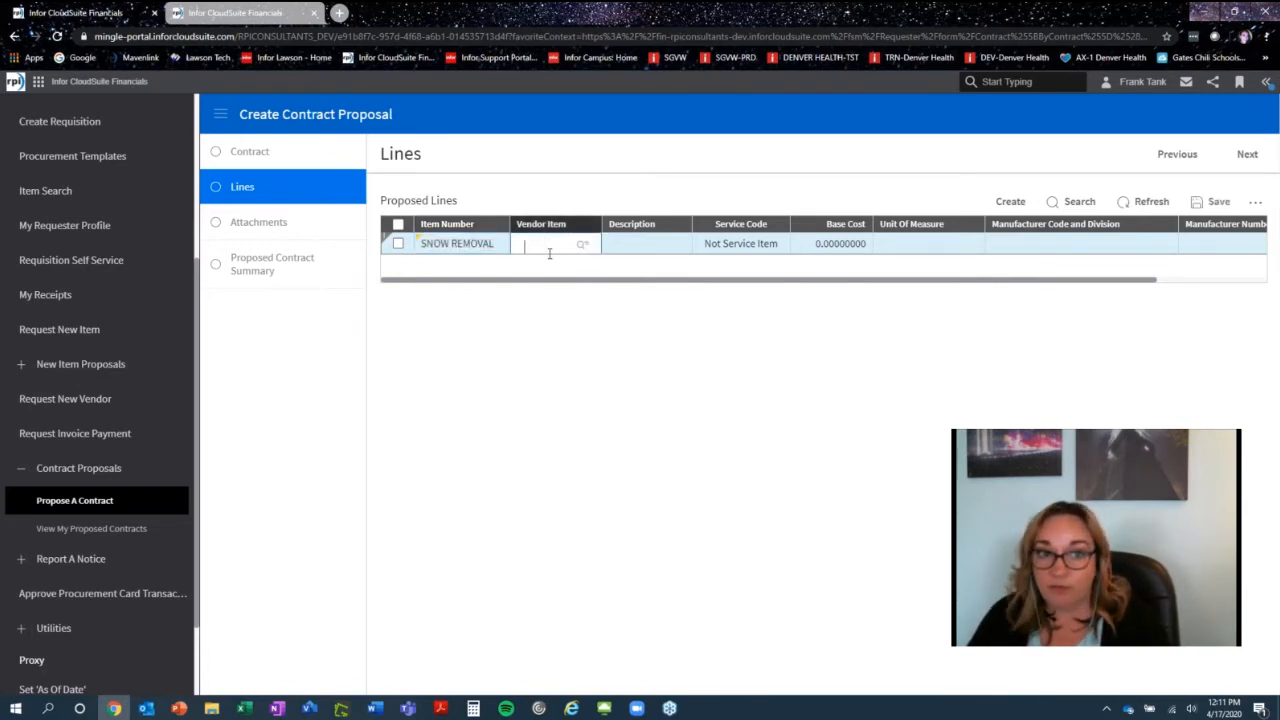
key("Tab")
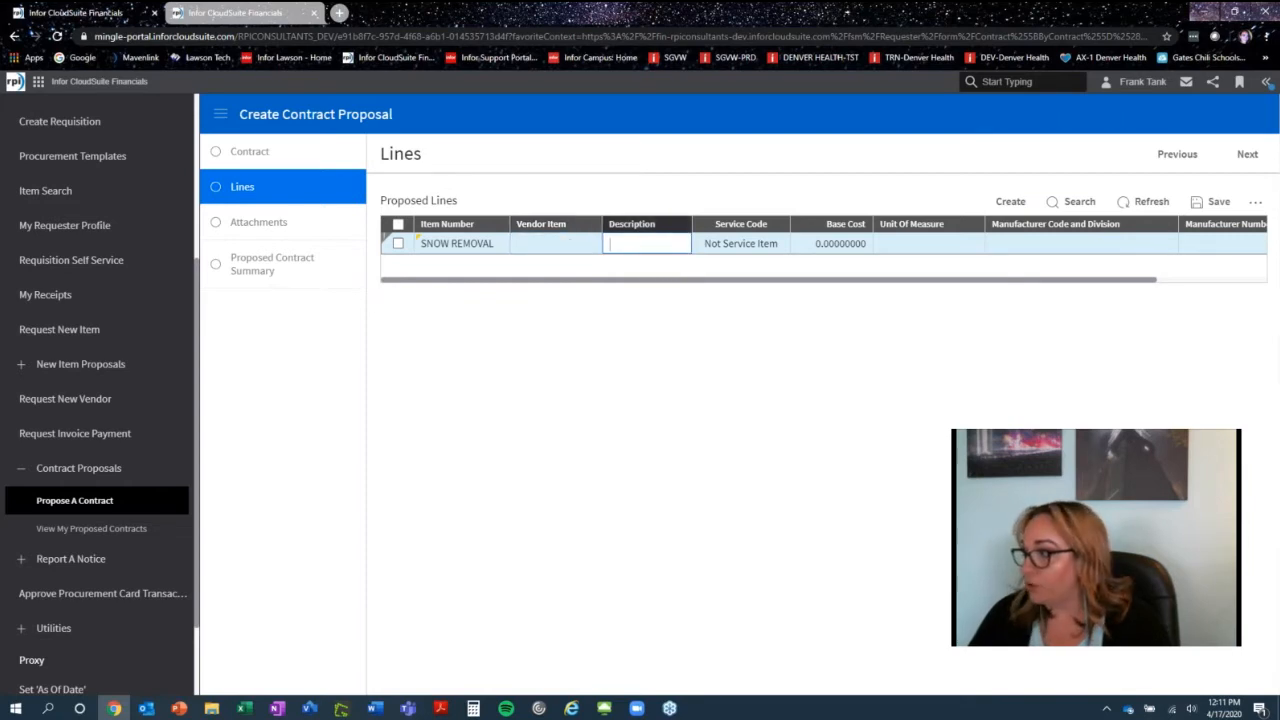
key("alt+Tab")
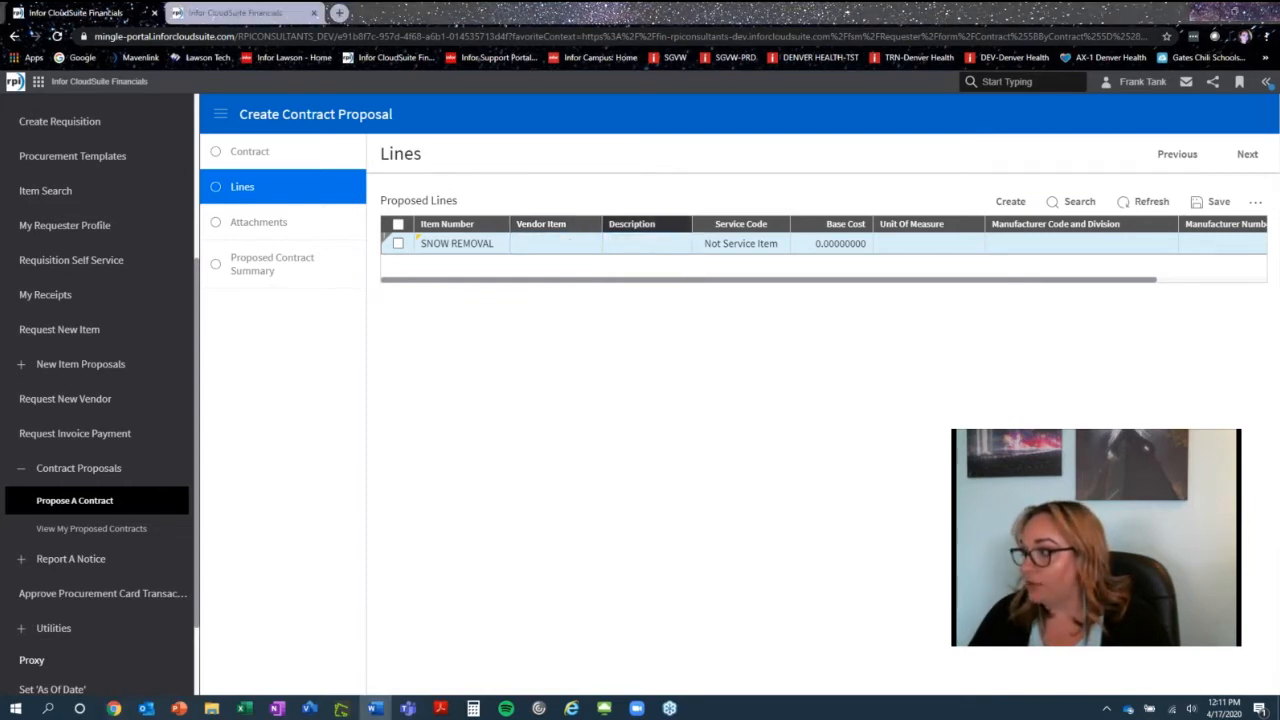
left_click(652, 252)
type("SNOW REMOVAL")
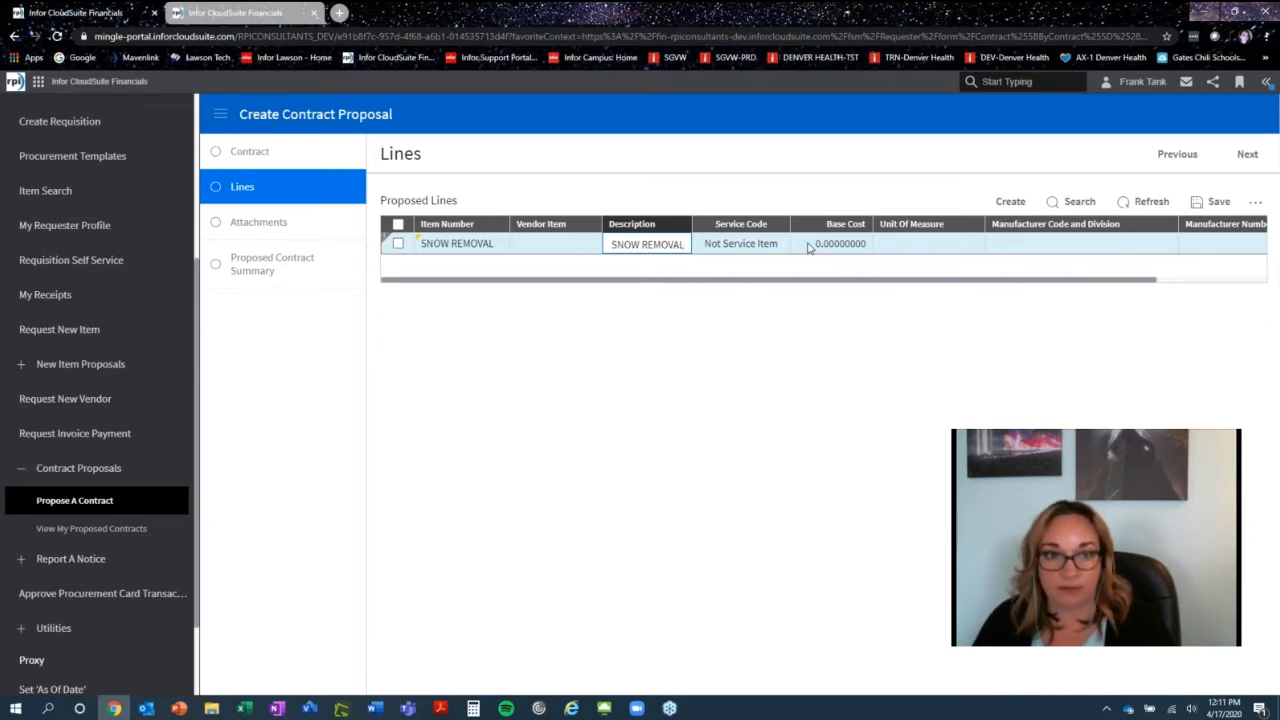
- Set the line's service code to Amount, base cost 2500 and unit of measure EA, and save it
left_click(737, 244)
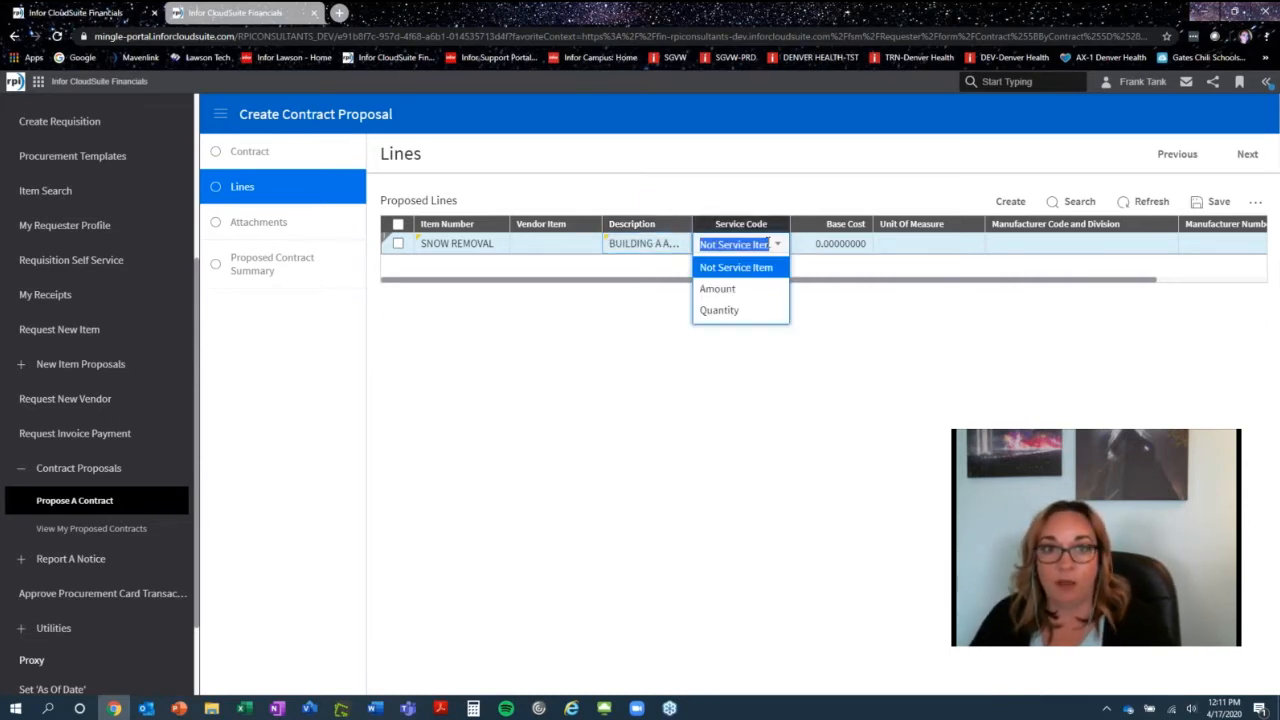
left_click(749, 298)
left_click(815, 246)
type("2500")
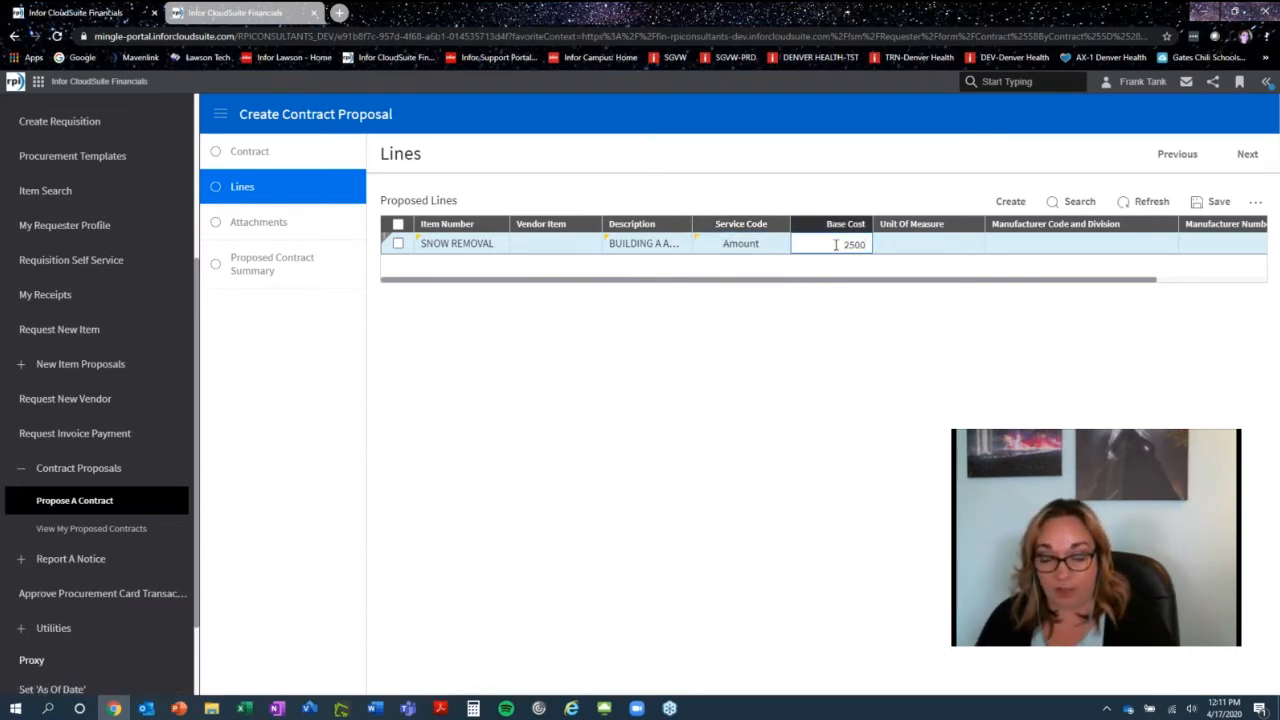
key("Tab")
type("EA")
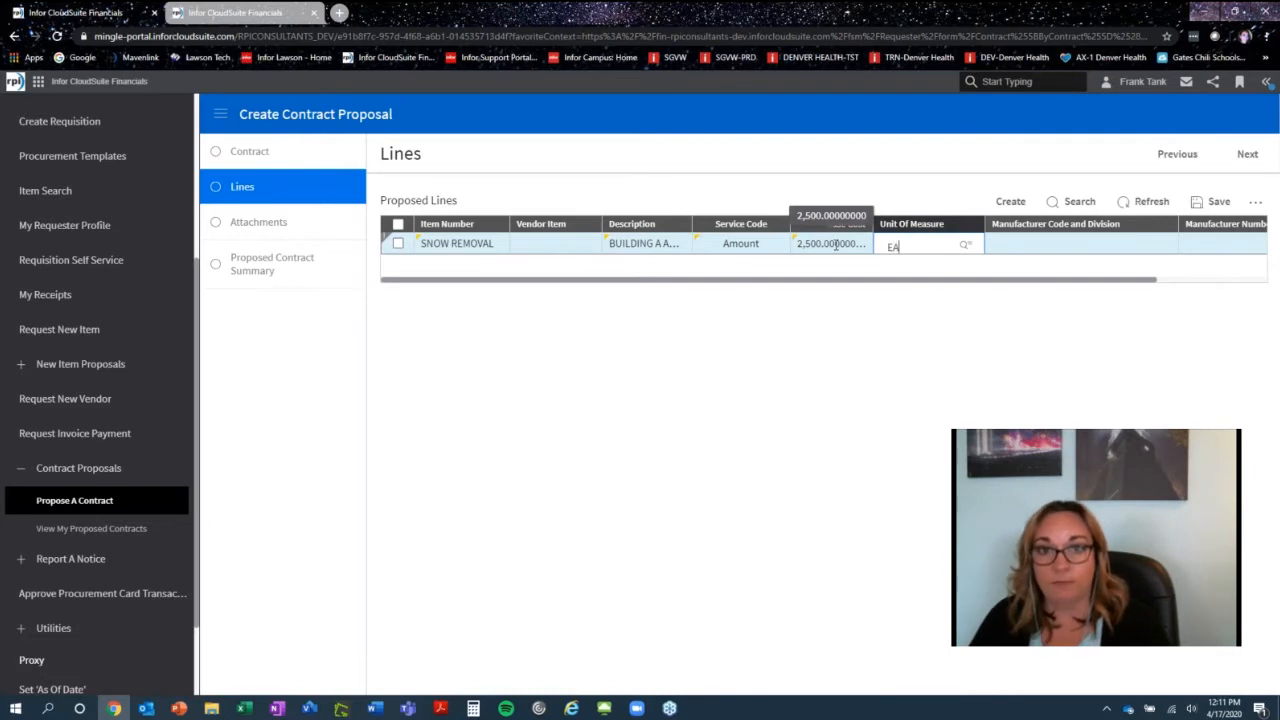
key("Tab")
left_click(1211, 201)
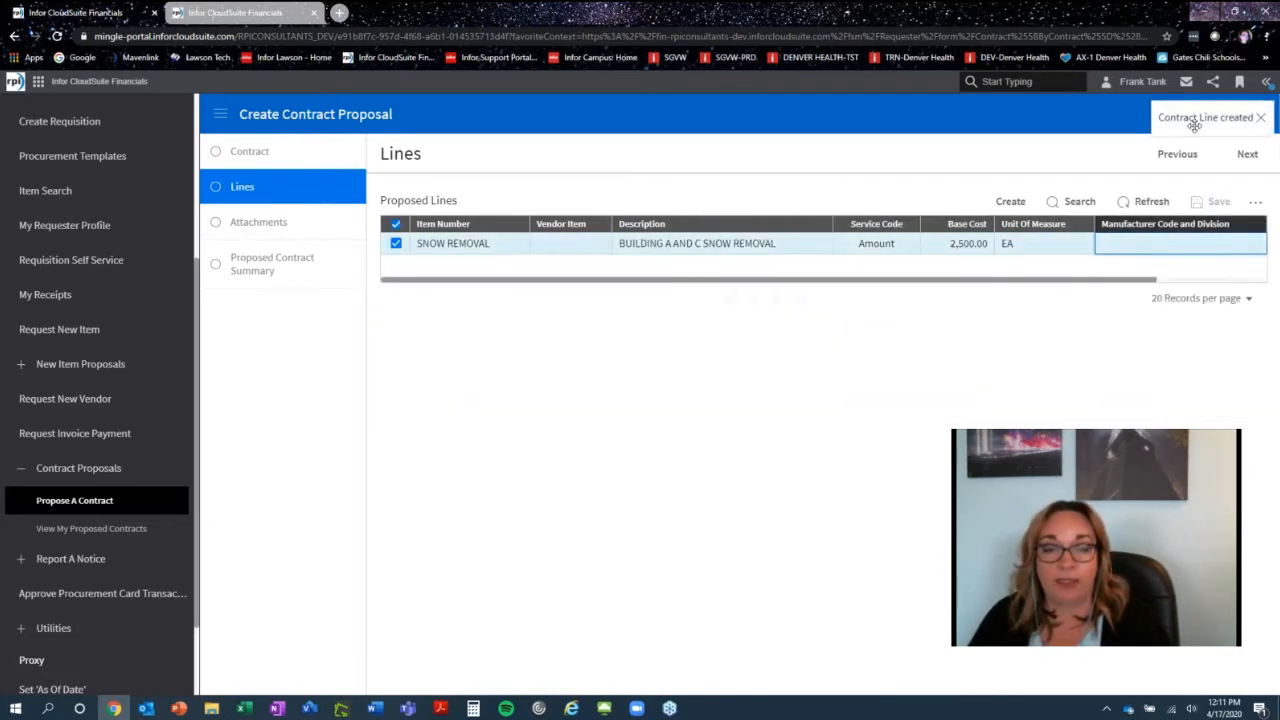
- Add a second proposed line with item number LANDSCAPE SERVICES
left_click(1010, 201)
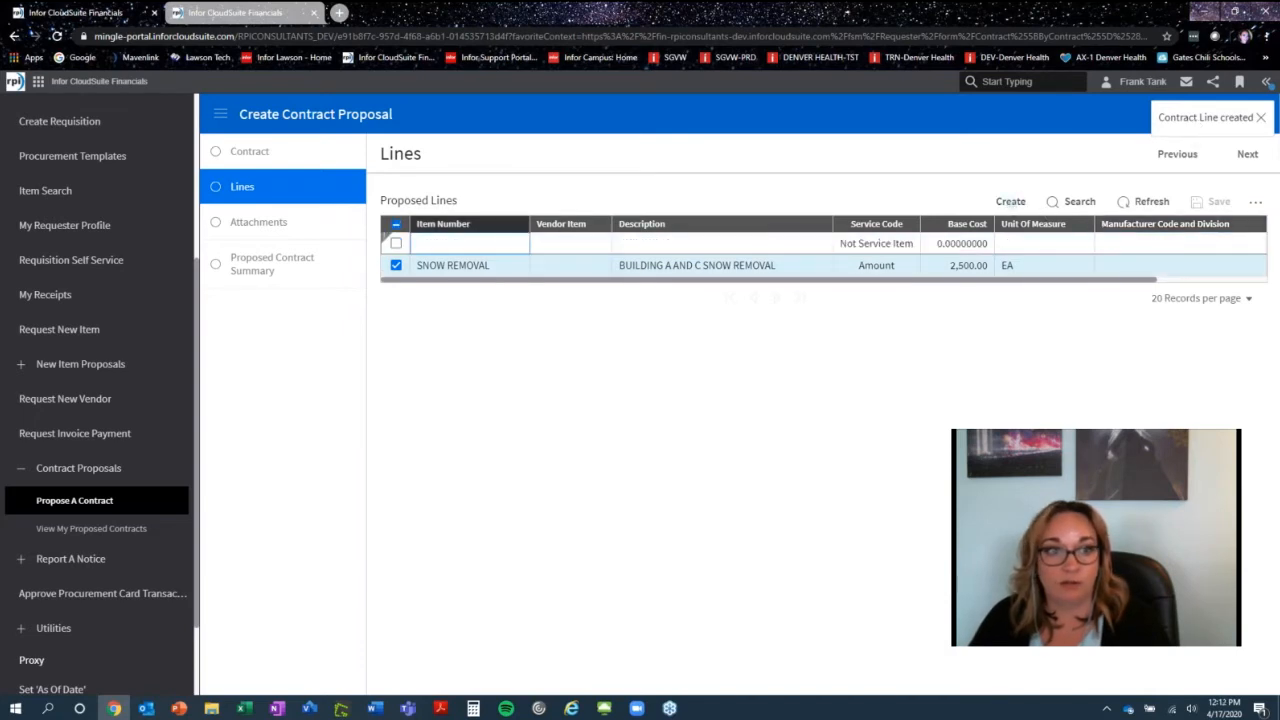
key("alt+Tab")
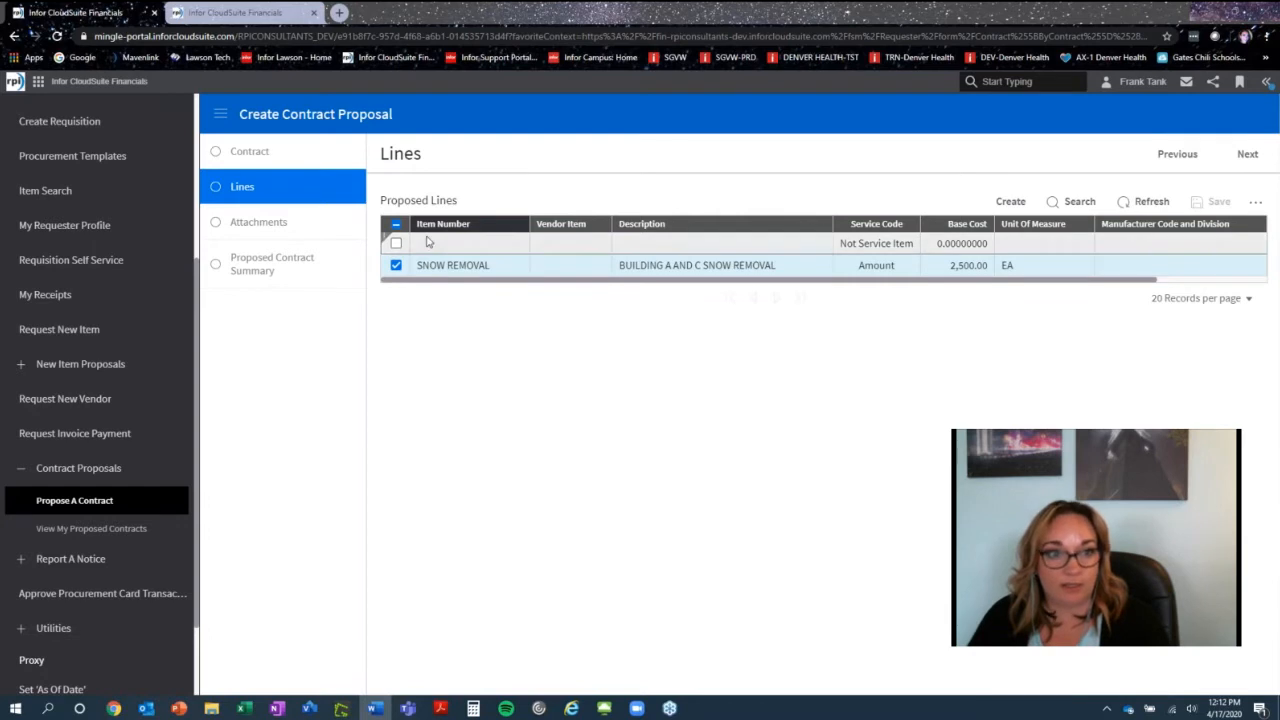
left_click(460, 243)
type("LANDSCAPE SERVICES")
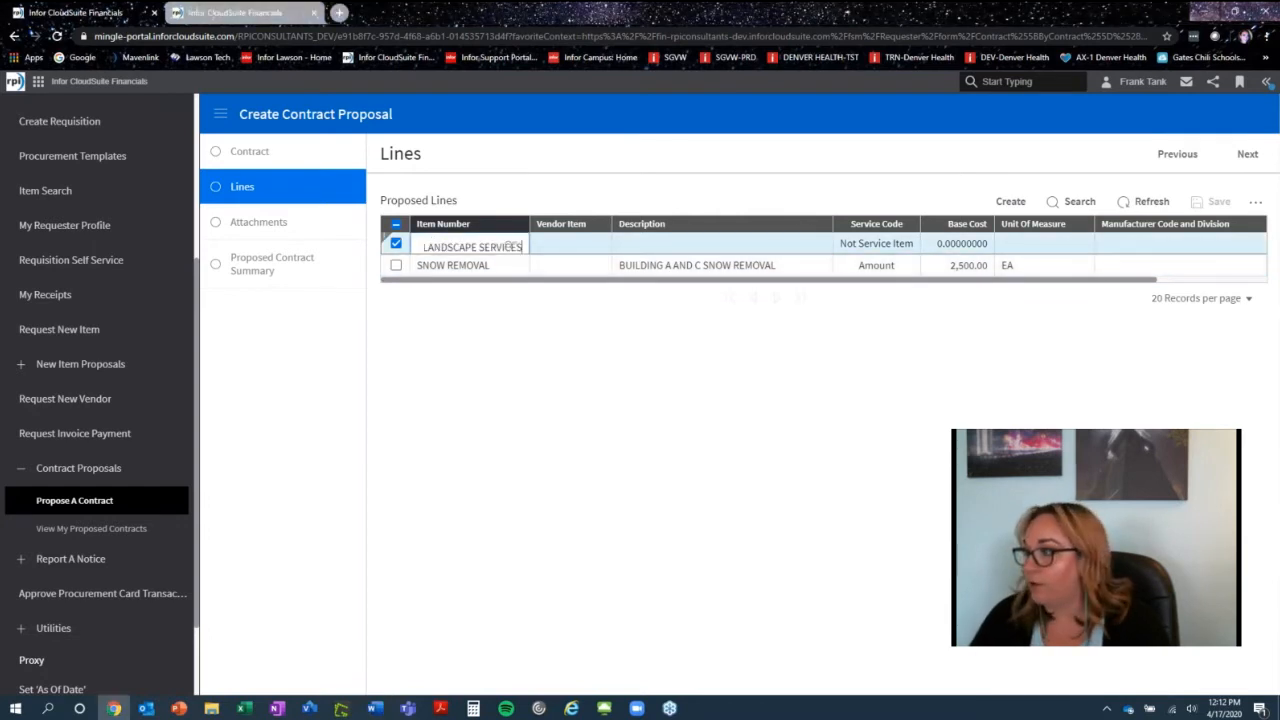
- Set the landscape line's description to BUILDING A AND C LANDSCAPE SERVICE
key("alt+Tab")
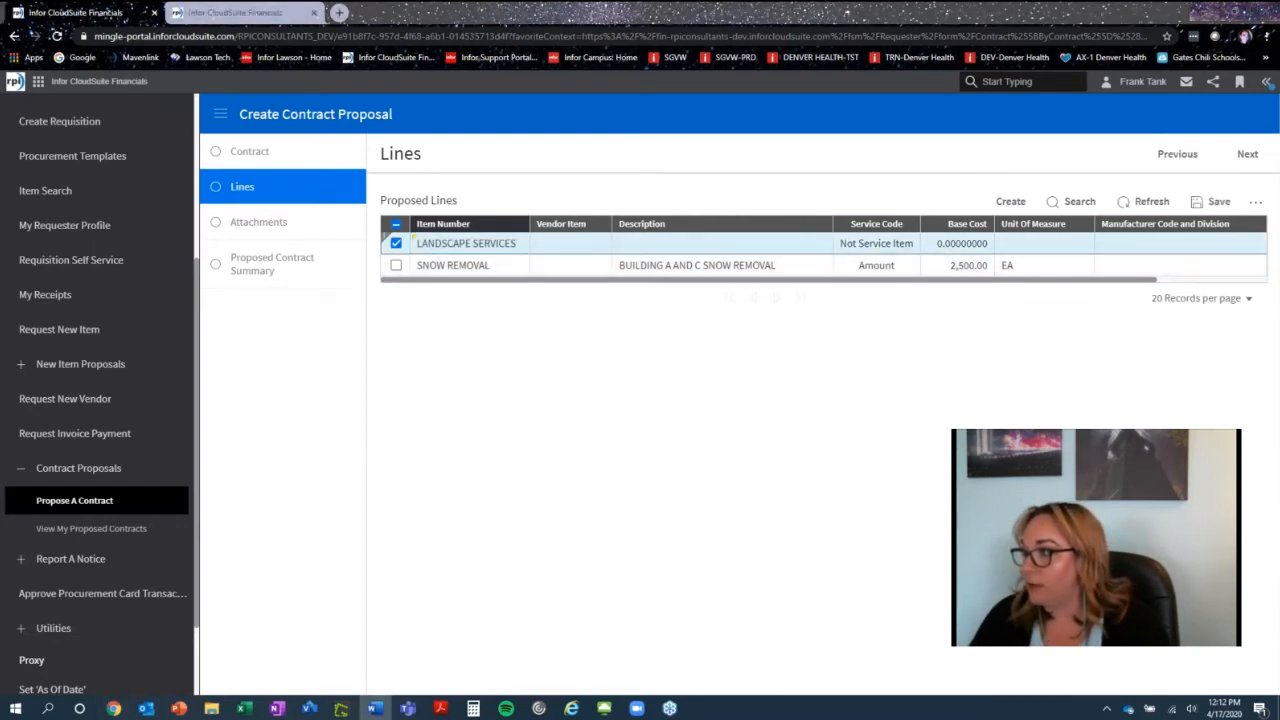
left_click(648, 242)
type("BUILDING A AND C LANDSCAPE SERVICE")
- Set the landscape line's service code to Quantity, base cost 100.00 and unit of measure EA, and save it
left_click(870, 244)
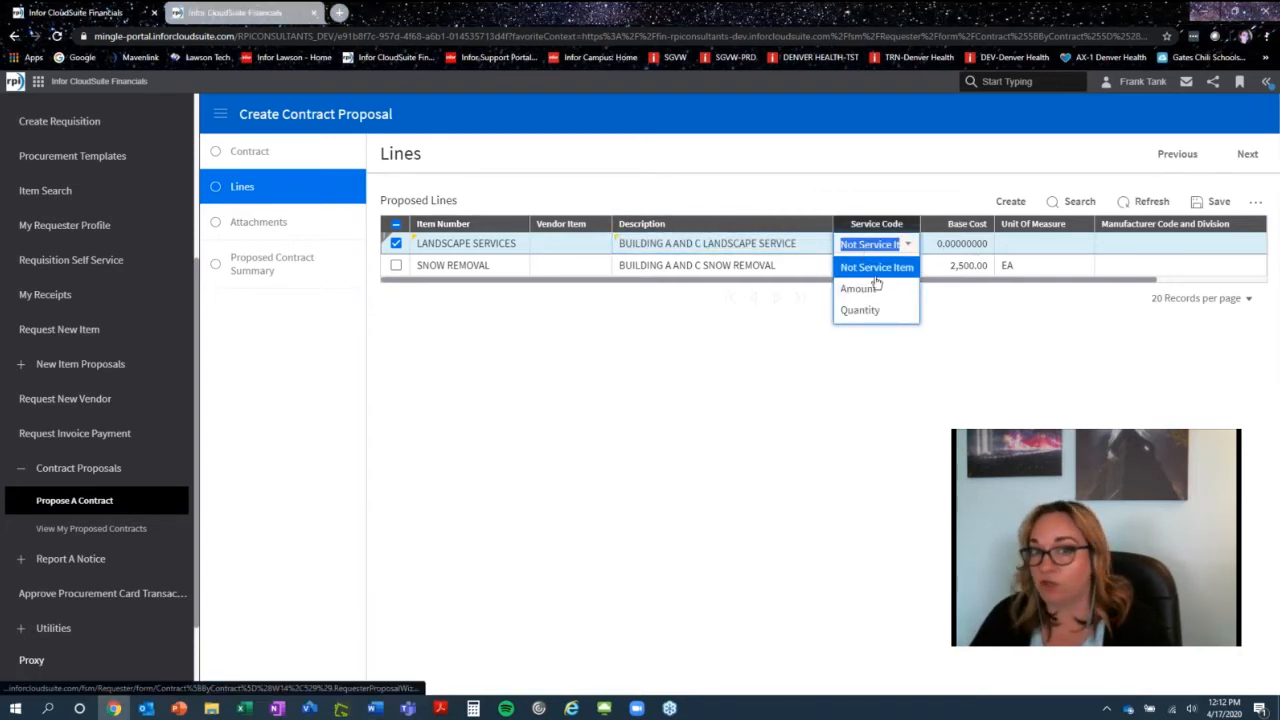
left_click(860, 310)
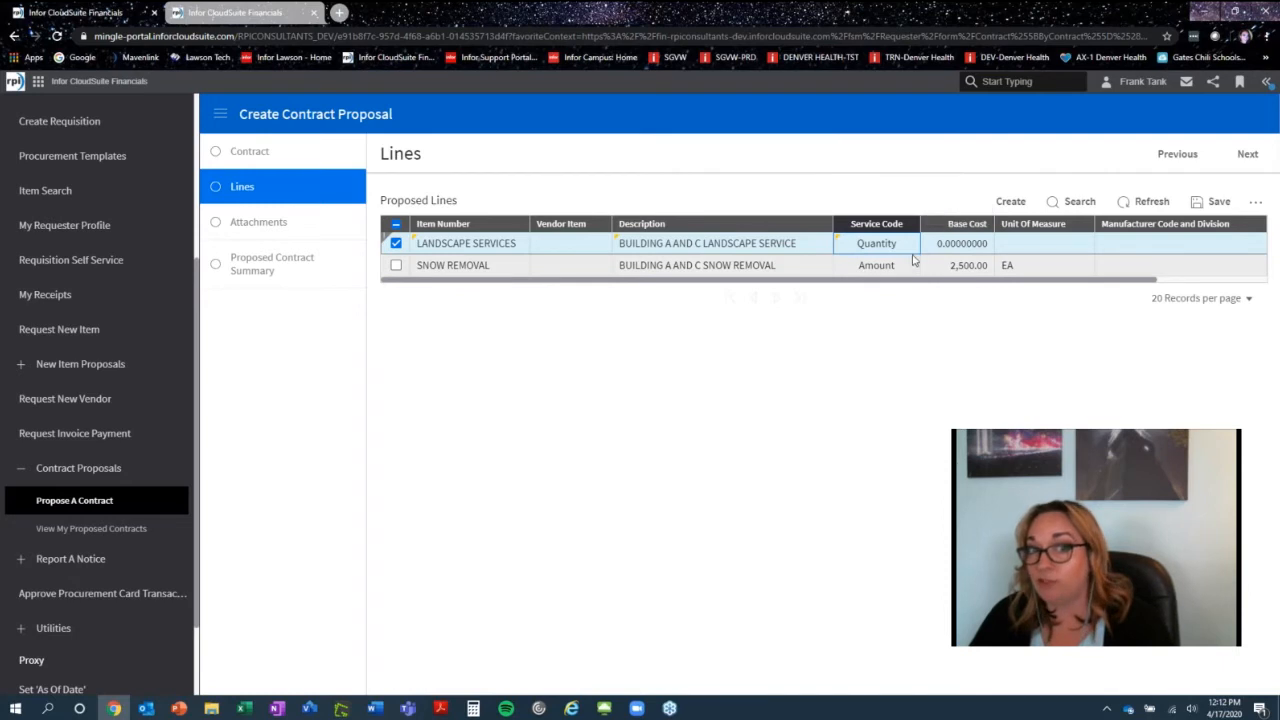
left_click(938, 246)
type("10.00")
key("Tab")
type("EA")
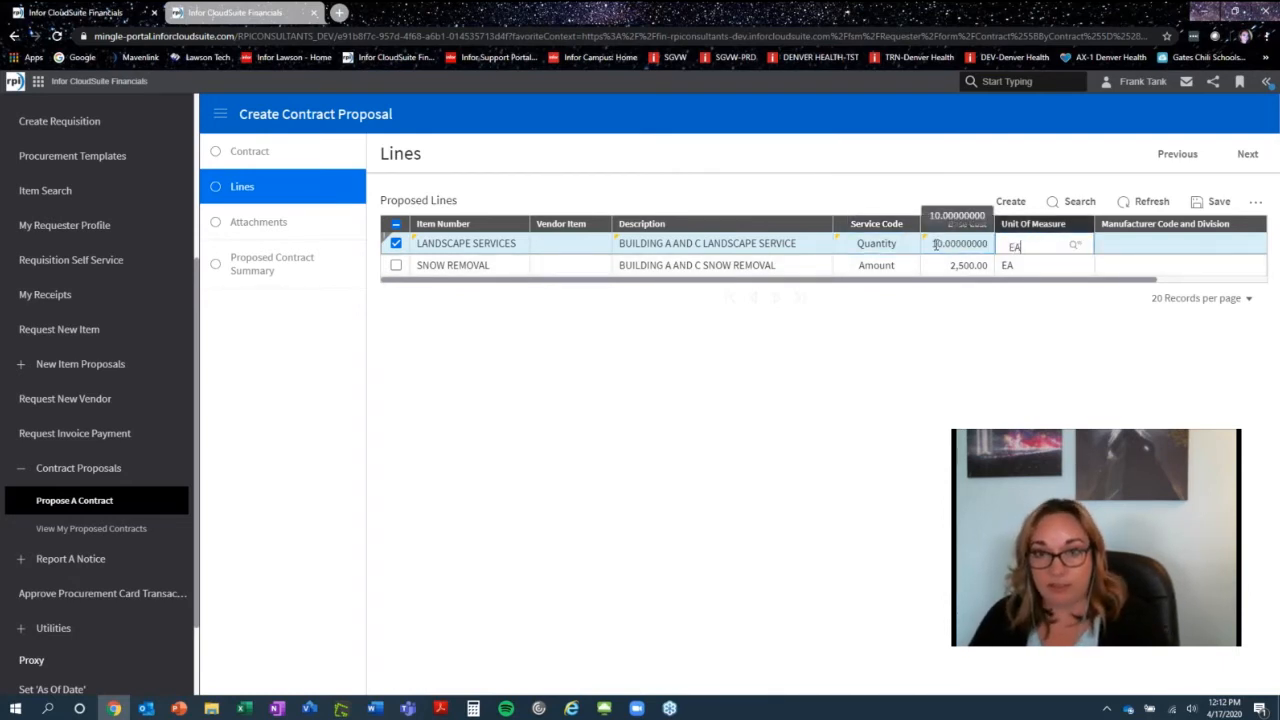
key("Tab")
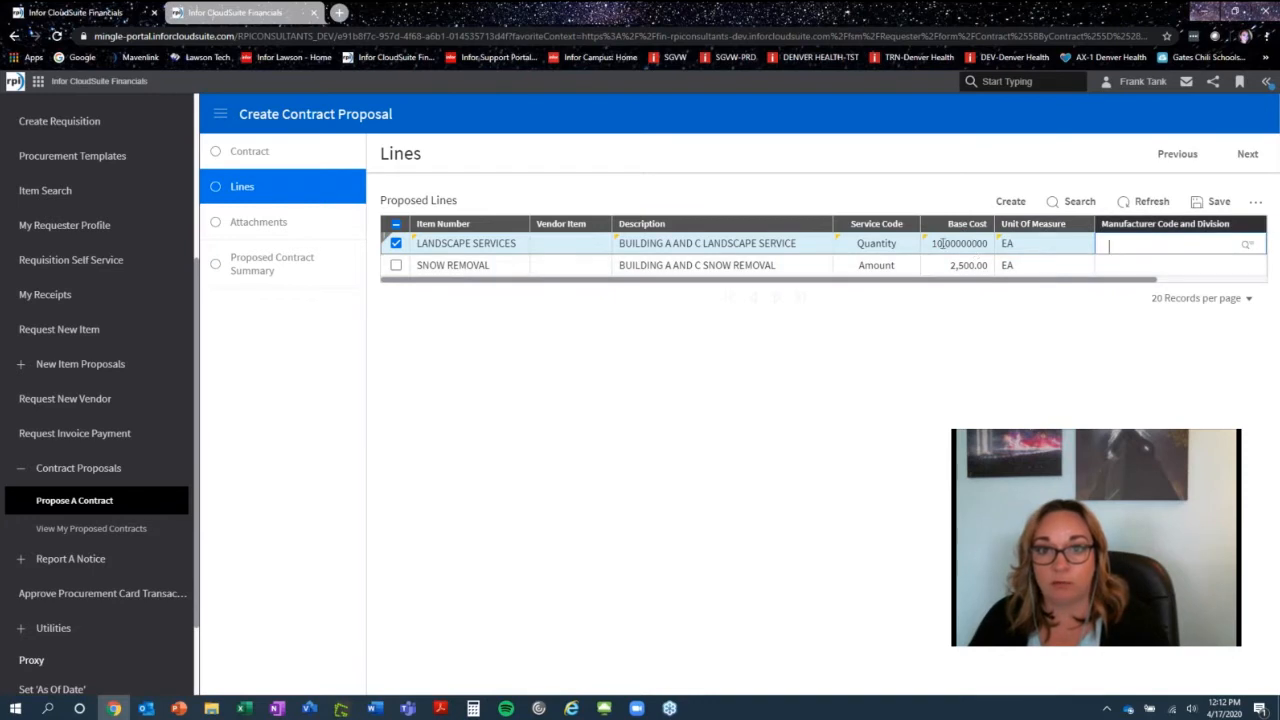
left_click(941, 243)
type("100")
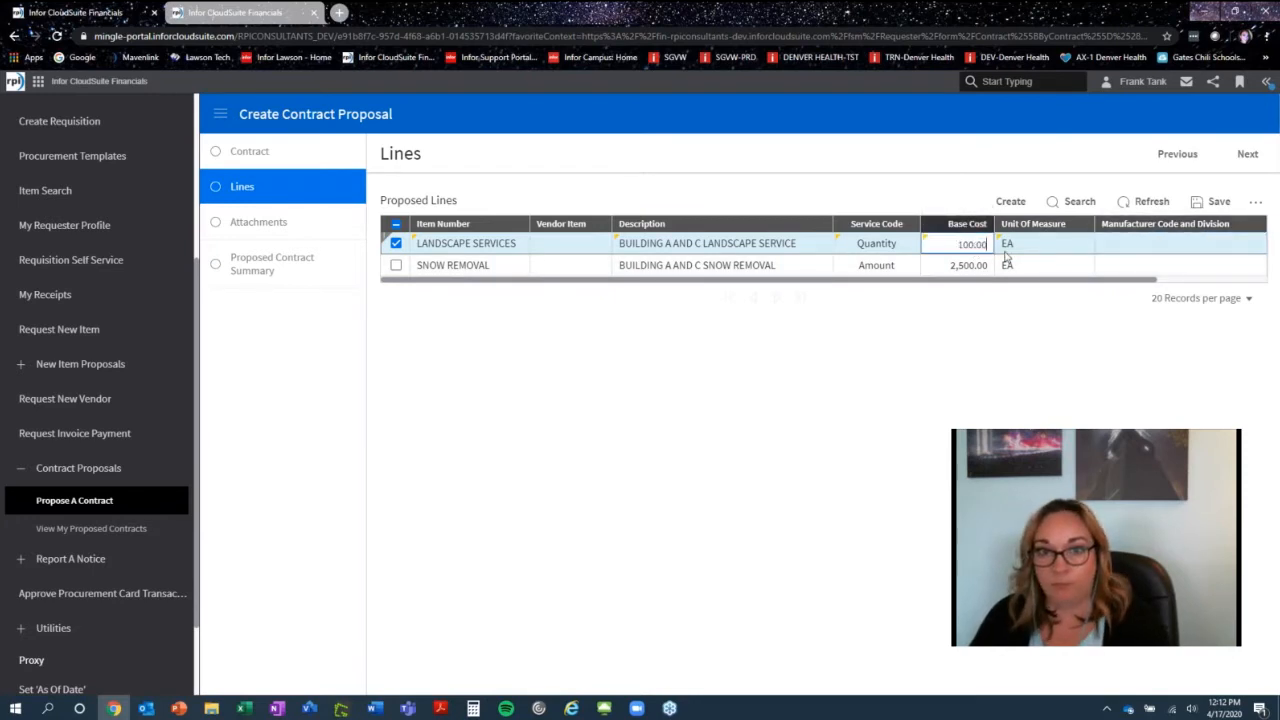
type(".00")
key("Tab")
key("Tab")
left_click(1220, 203)
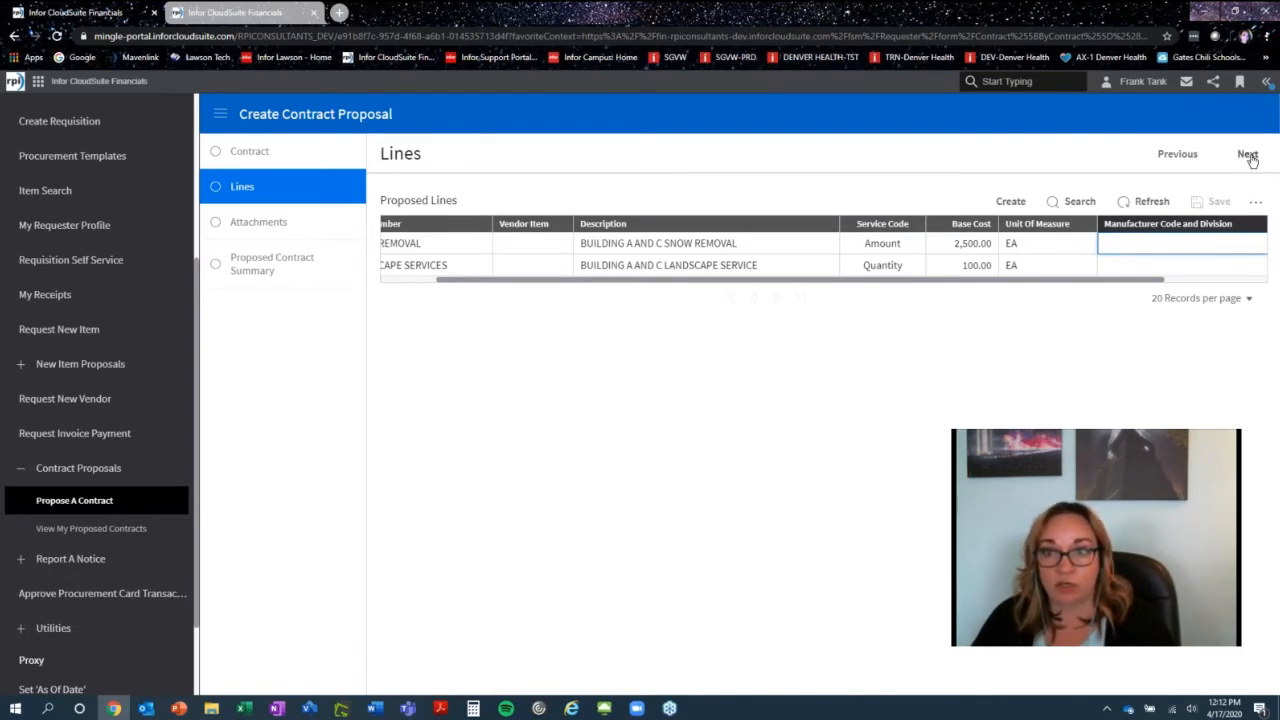
- Attach the file TECH TALK Sample Doc Attachments to the contract proposal
left_click(1248, 154)
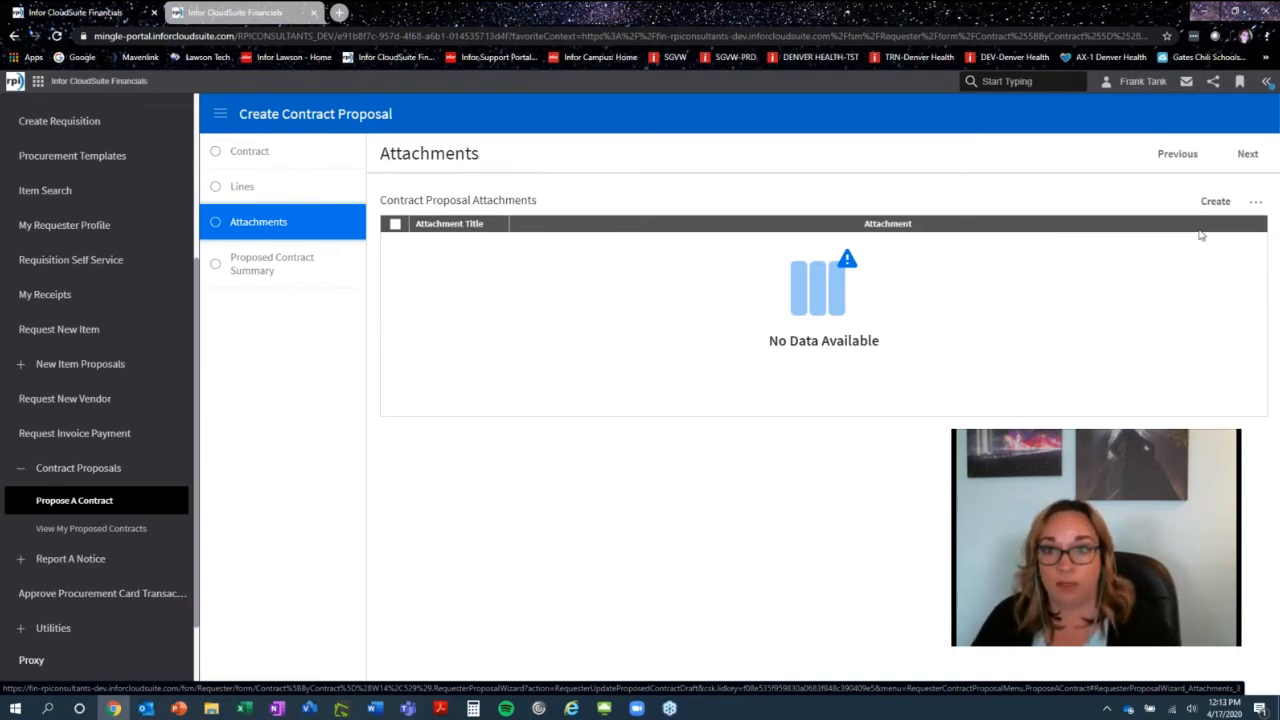
left_click(1214, 203)
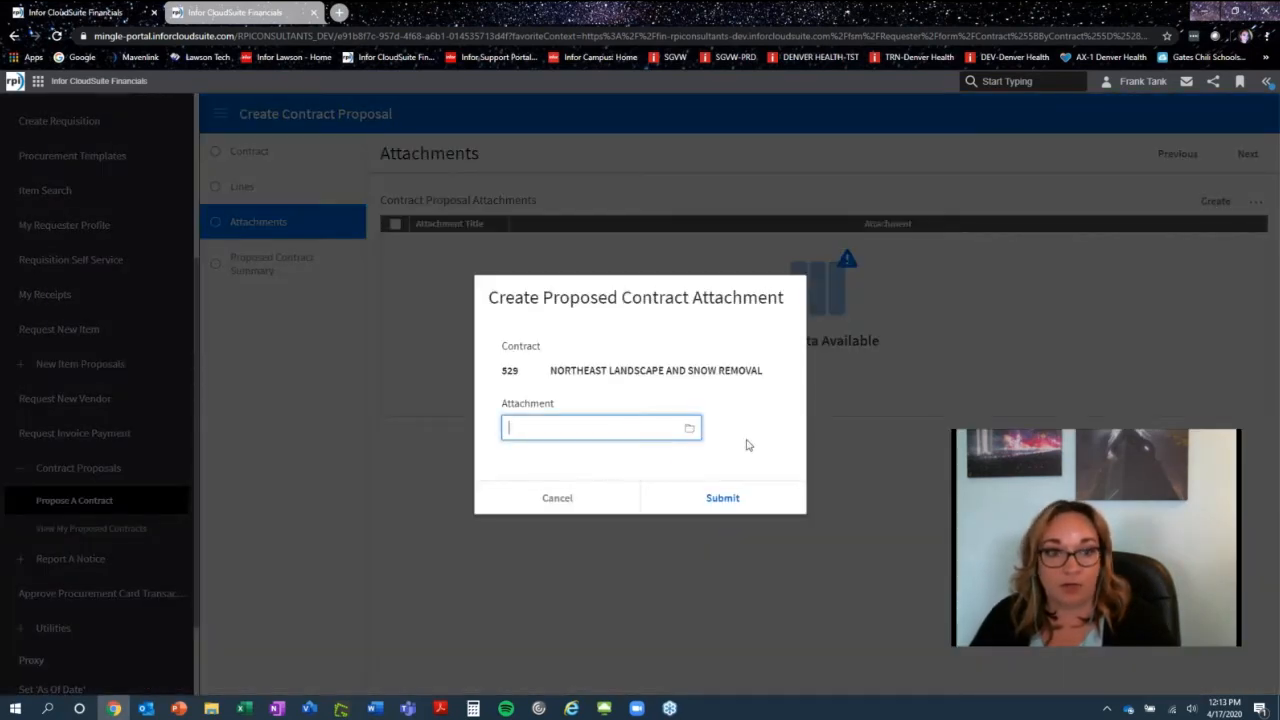
left_click(689, 428)
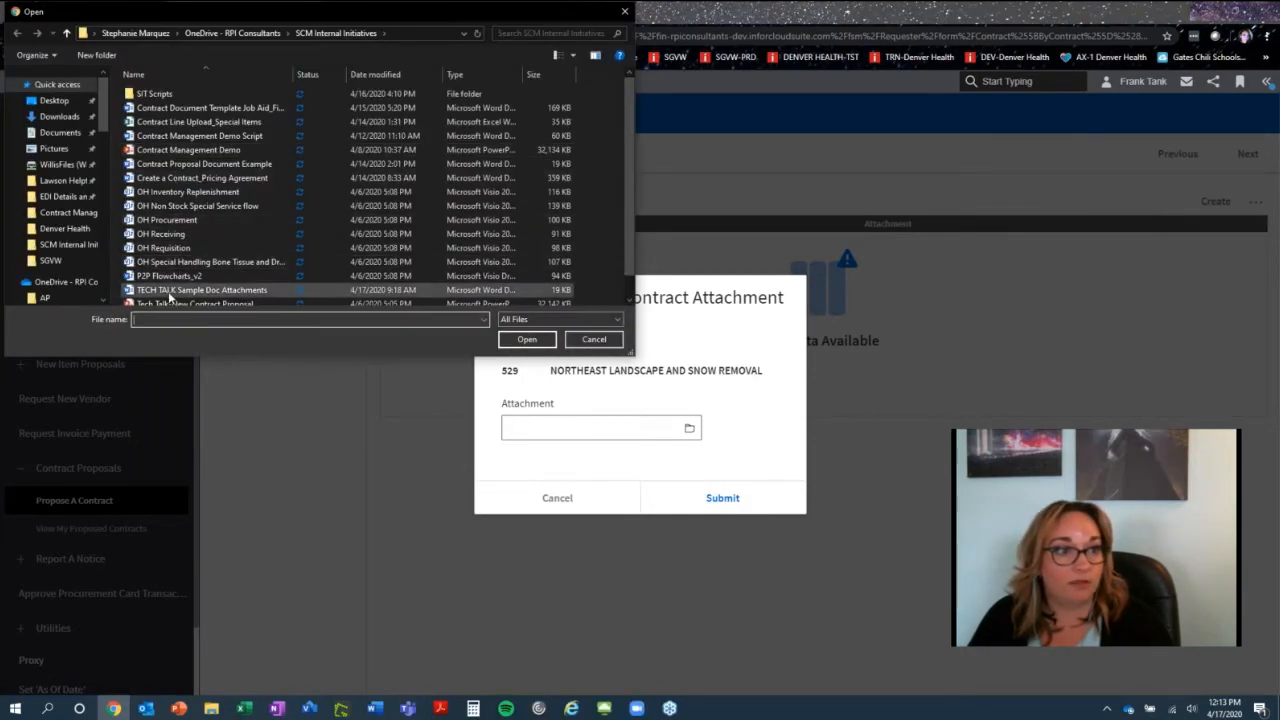
left_click(172, 290)
left_click(527, 340)
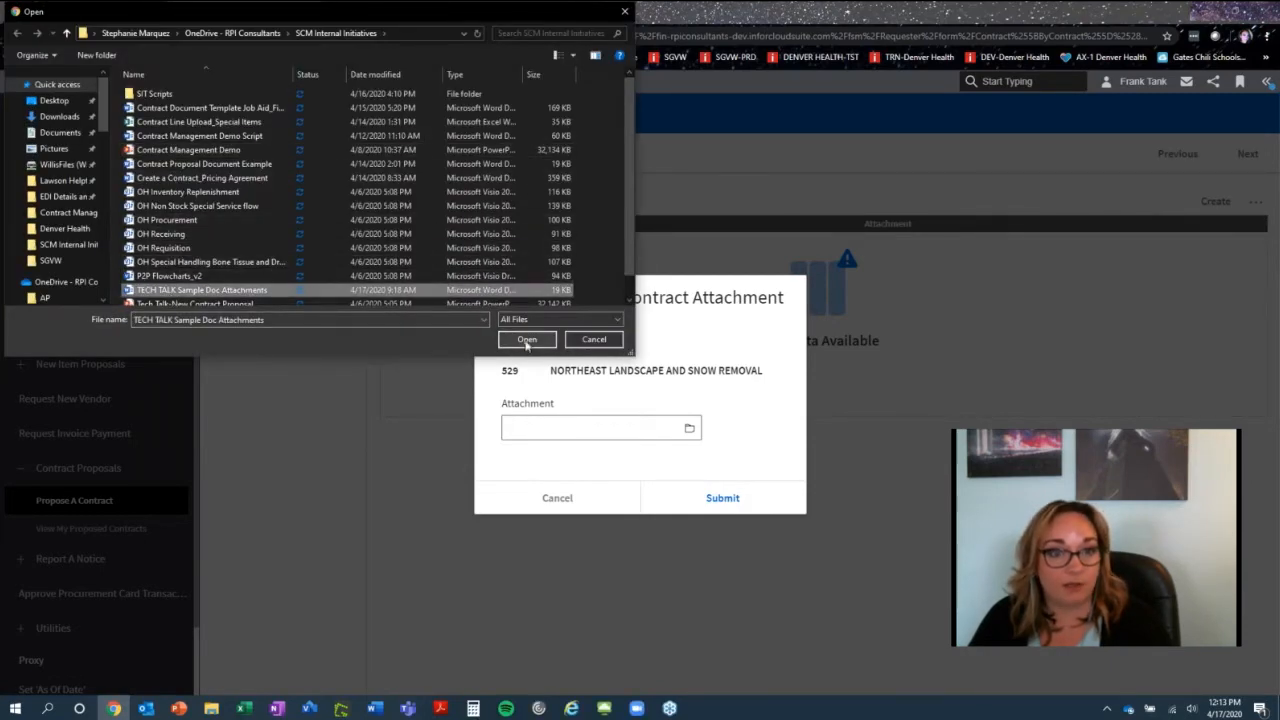
left_click(722, 497)
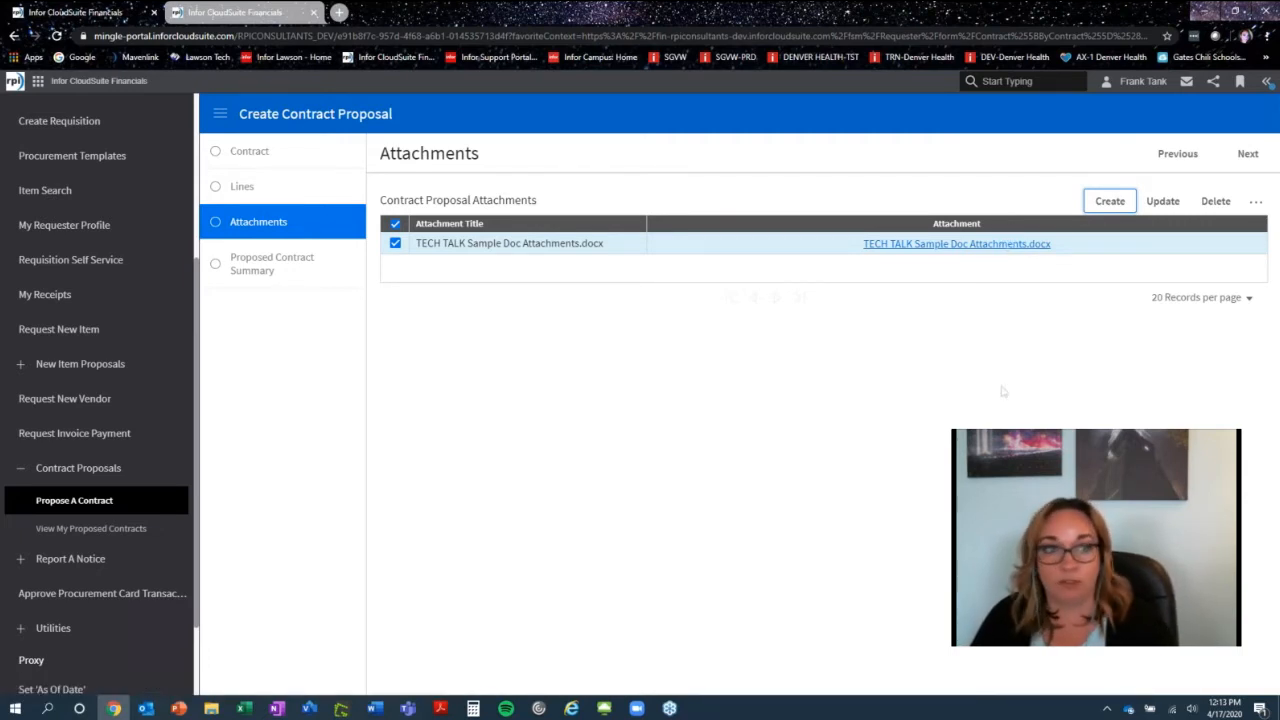
- Submit the proposed contract and open the list of my proposed contracts
left_click(1248, 154)
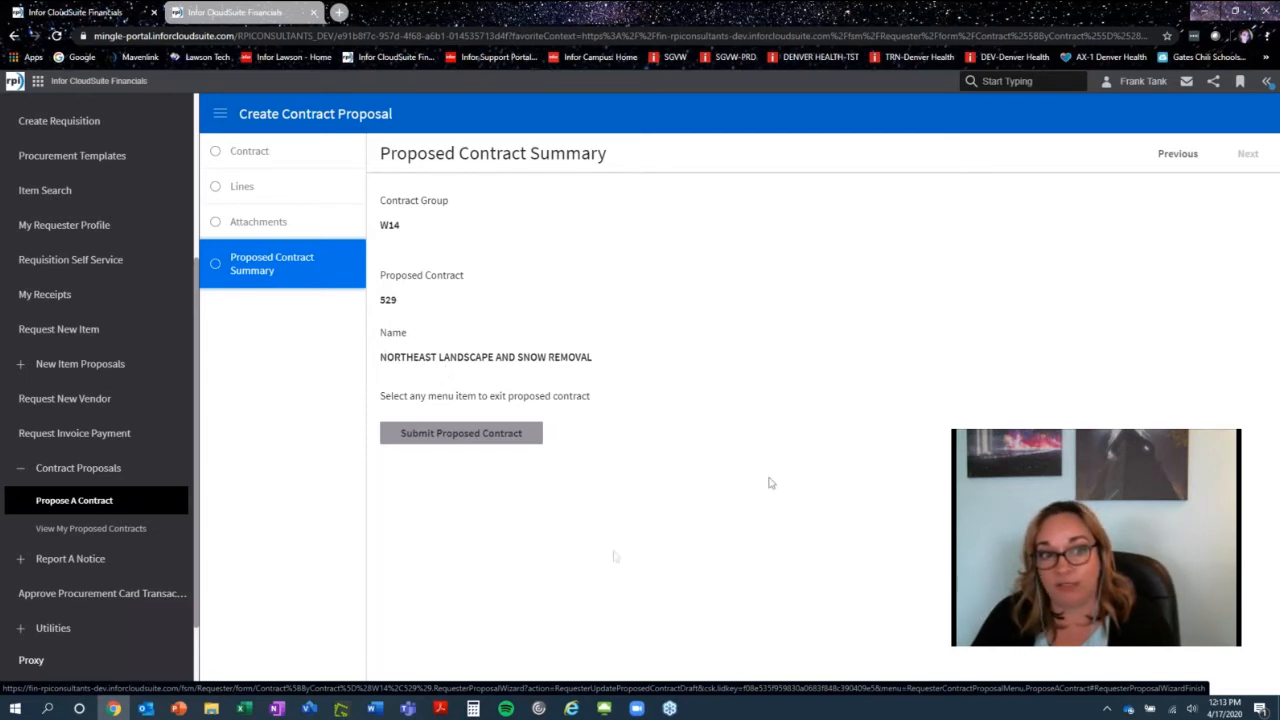
left_click(437, 436)
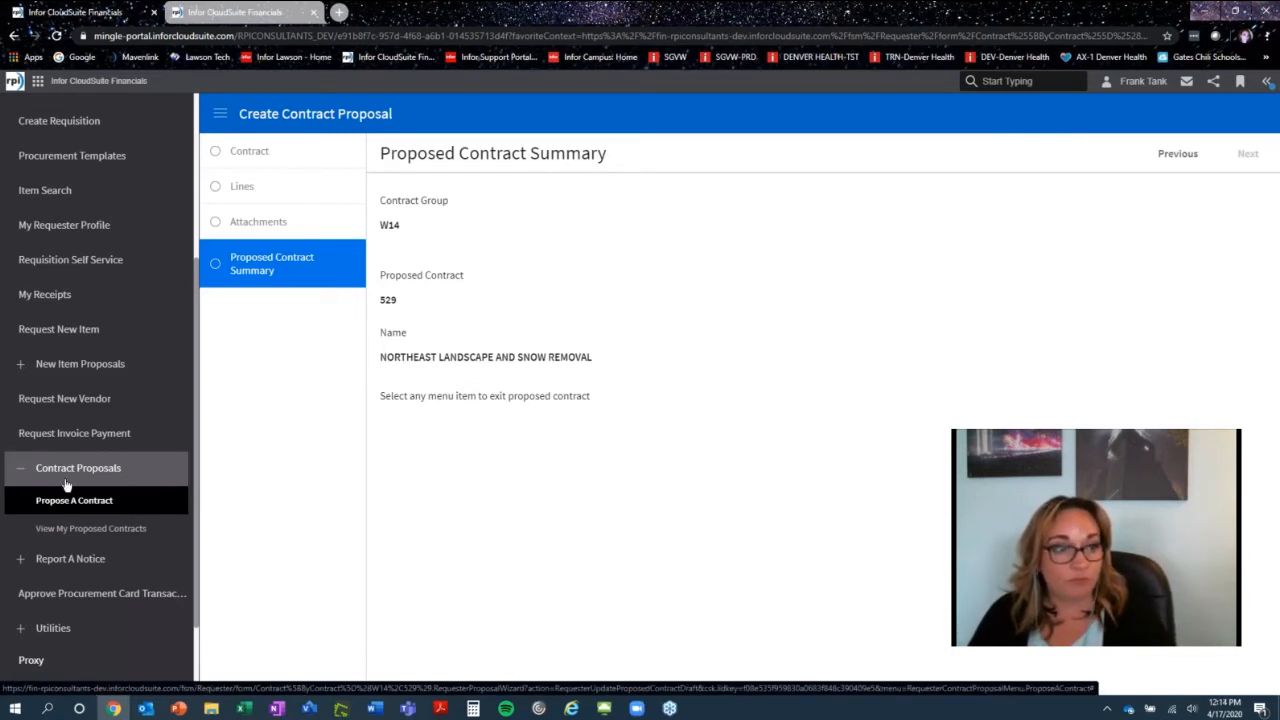
left_click(113, 536)
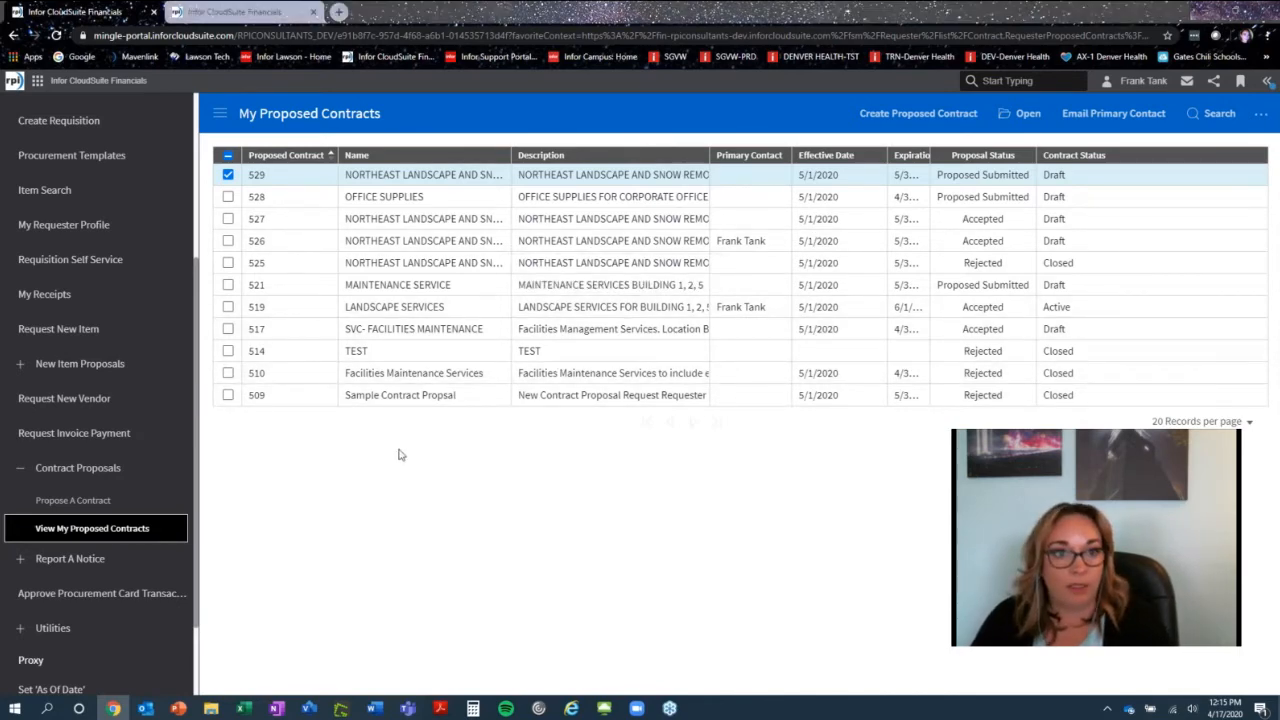
- Switch to the Word document Document1
key("alt+Tab")
key("alt+Tab")
key("alt+Tab")
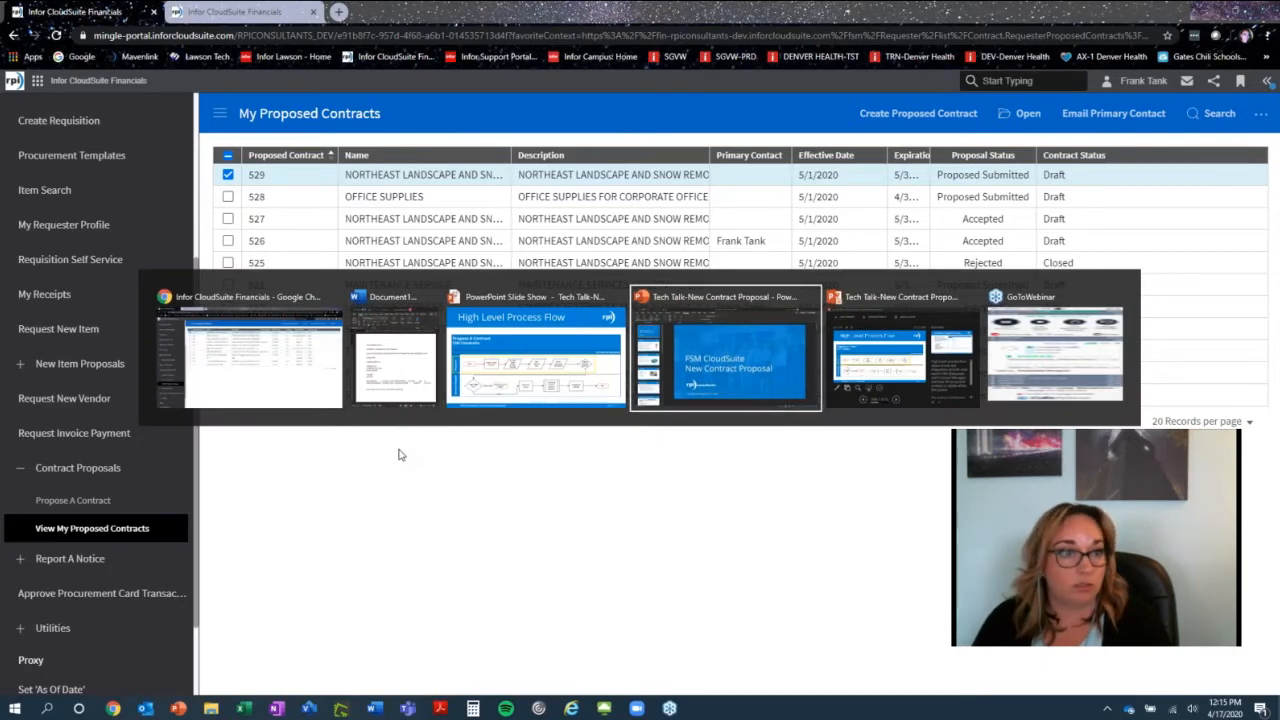
key("alt+Tab")
key("alt+Tab")
key("alt+Tab")
key("alt+Tab")
key("alt+Tab")
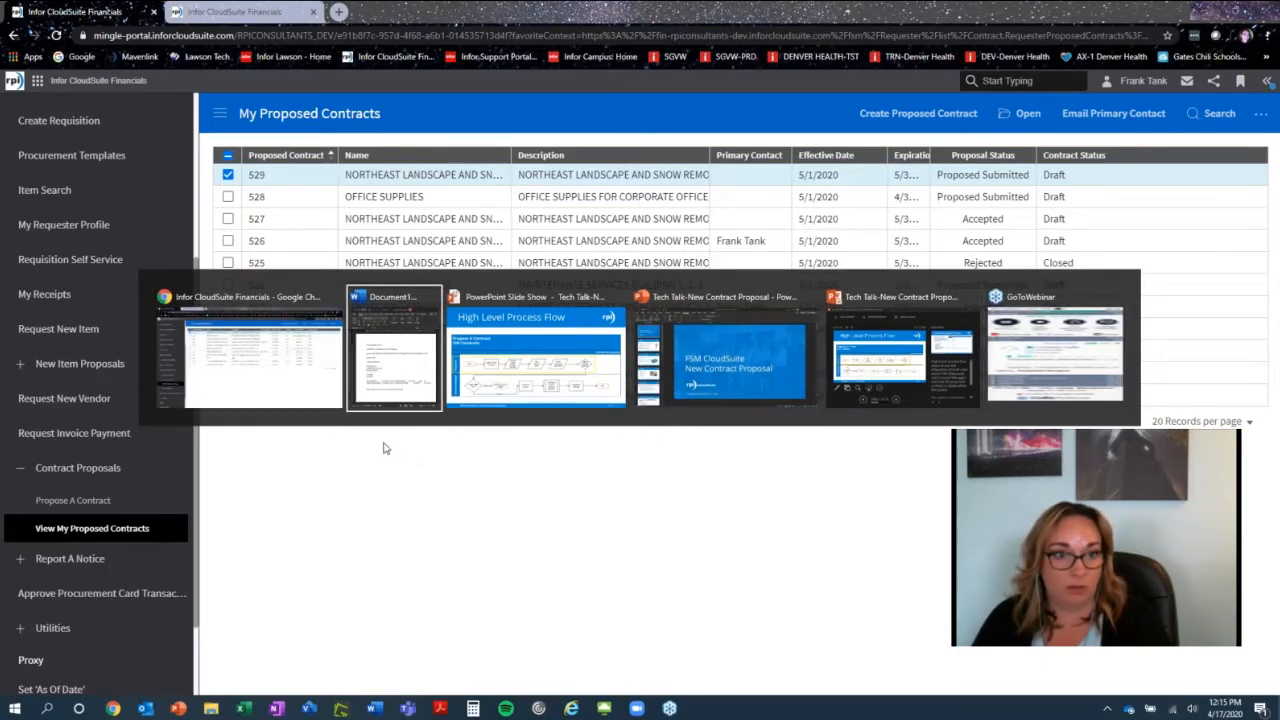
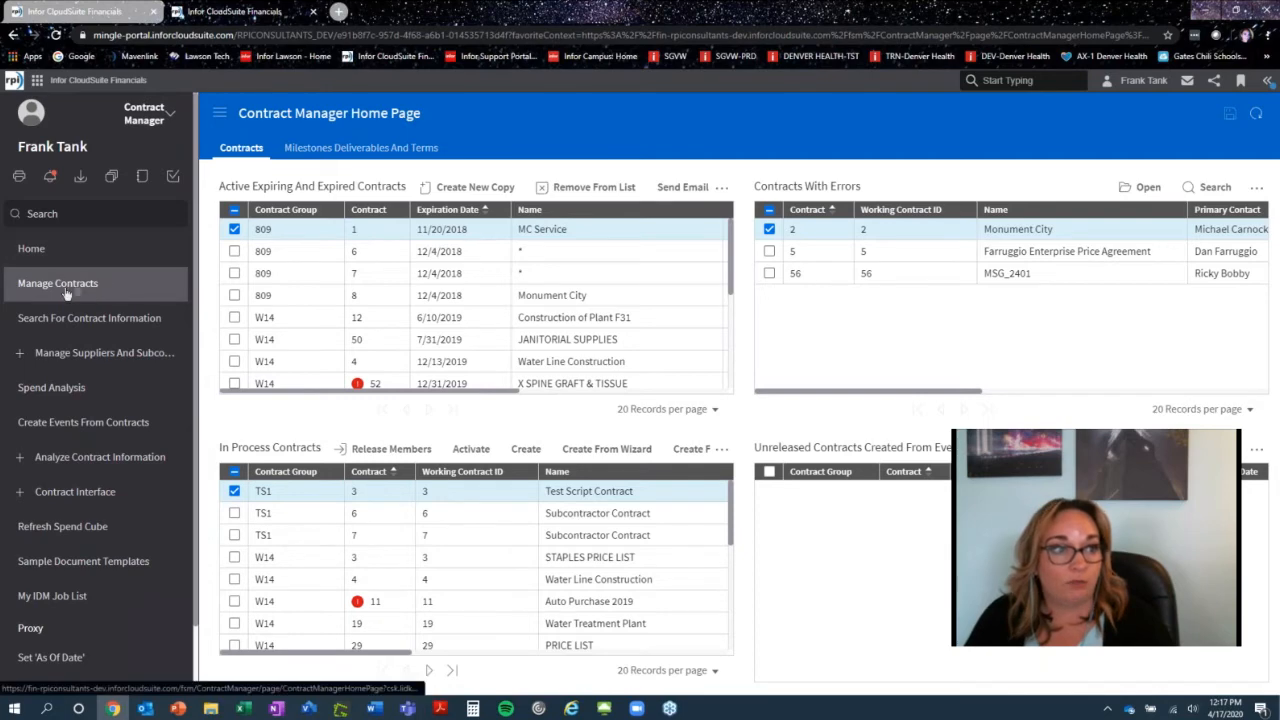
- Open proposed contract 529, NORTHEAST LANDSCAPE AND SNOW REMOVAL, from the Proposed Contracts list in Manage Contracts
left_click(74, 290)
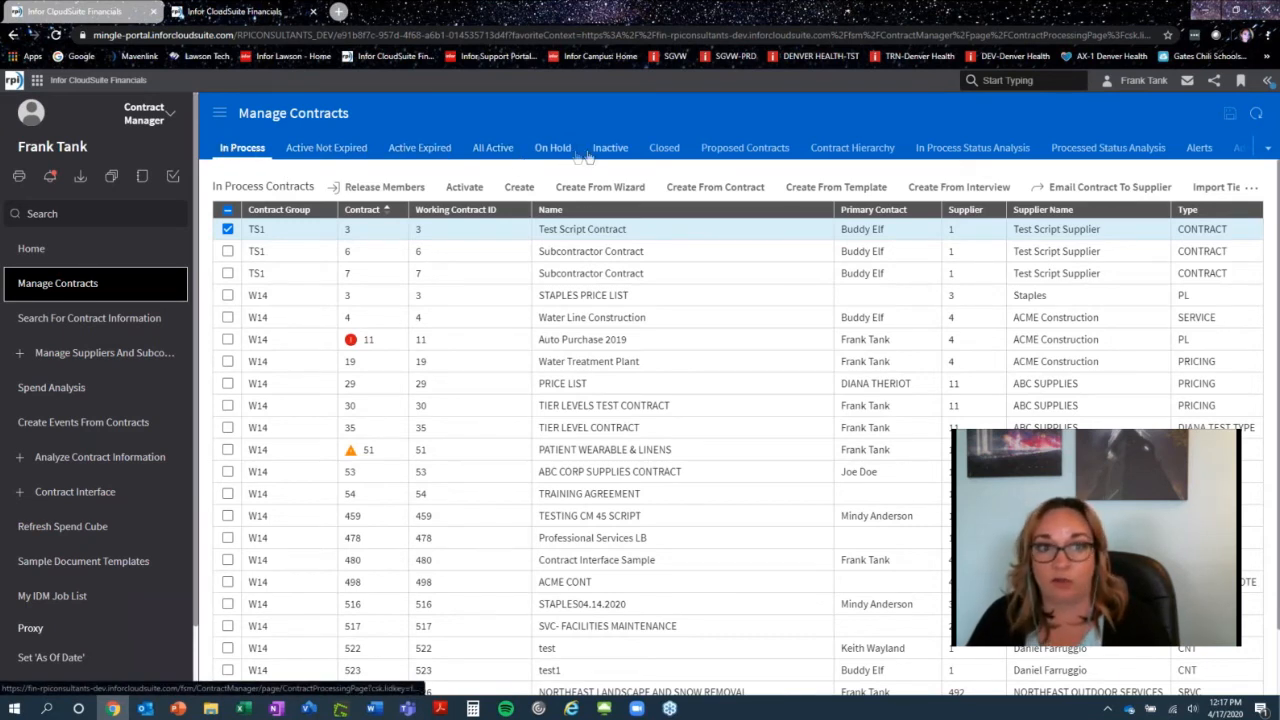
left_click(737, 155)
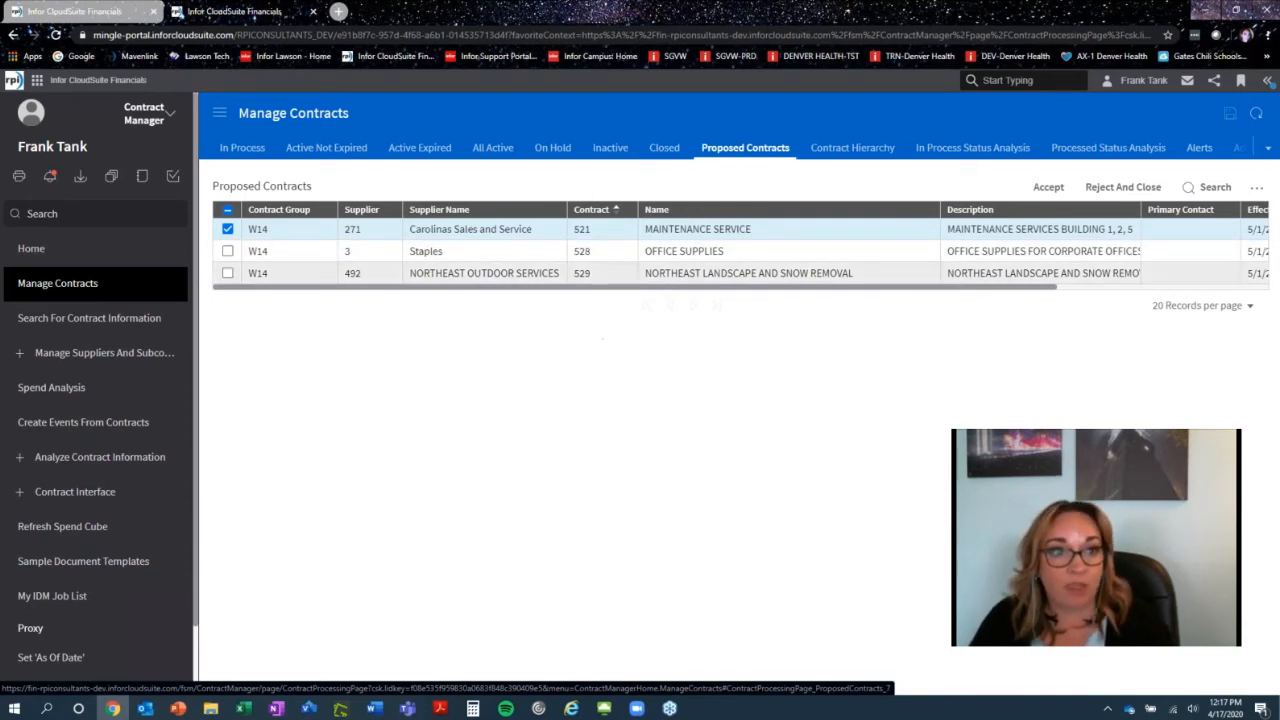
left_click(608, 281)
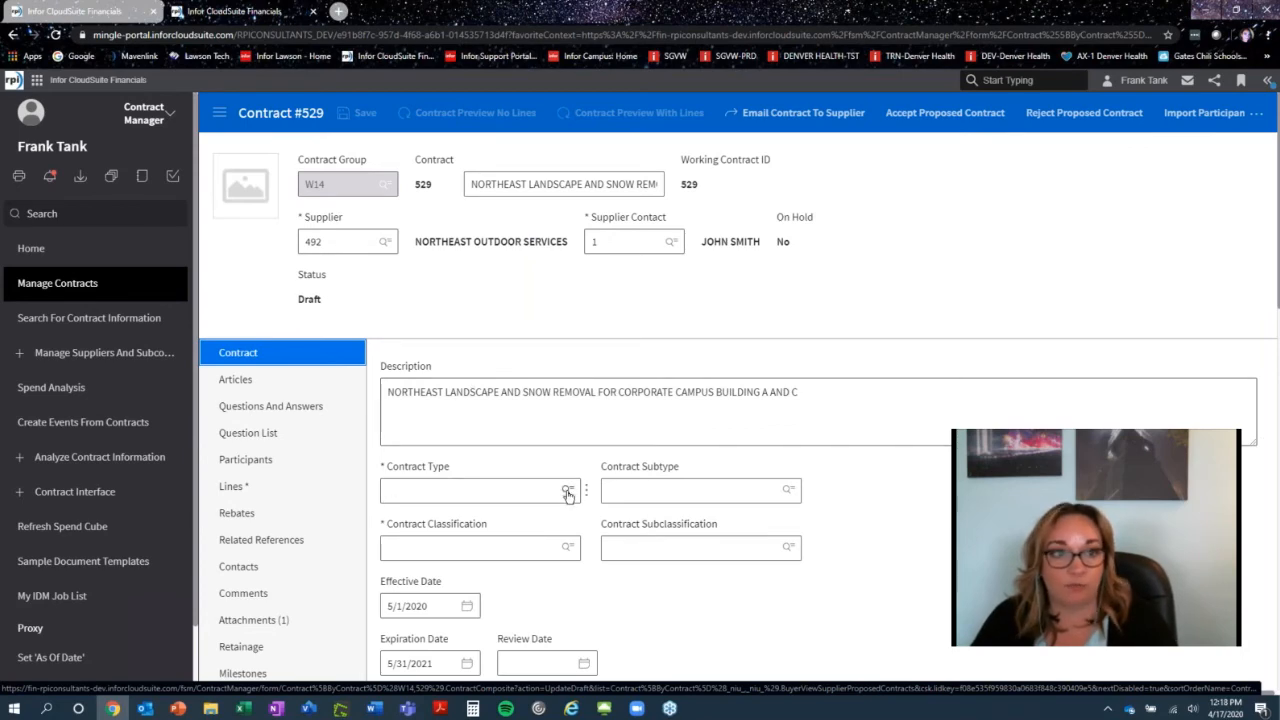
- Set the contract type to SVC and save the contract
scroll(567, 495, "down", 1)
left_click(566, 428)
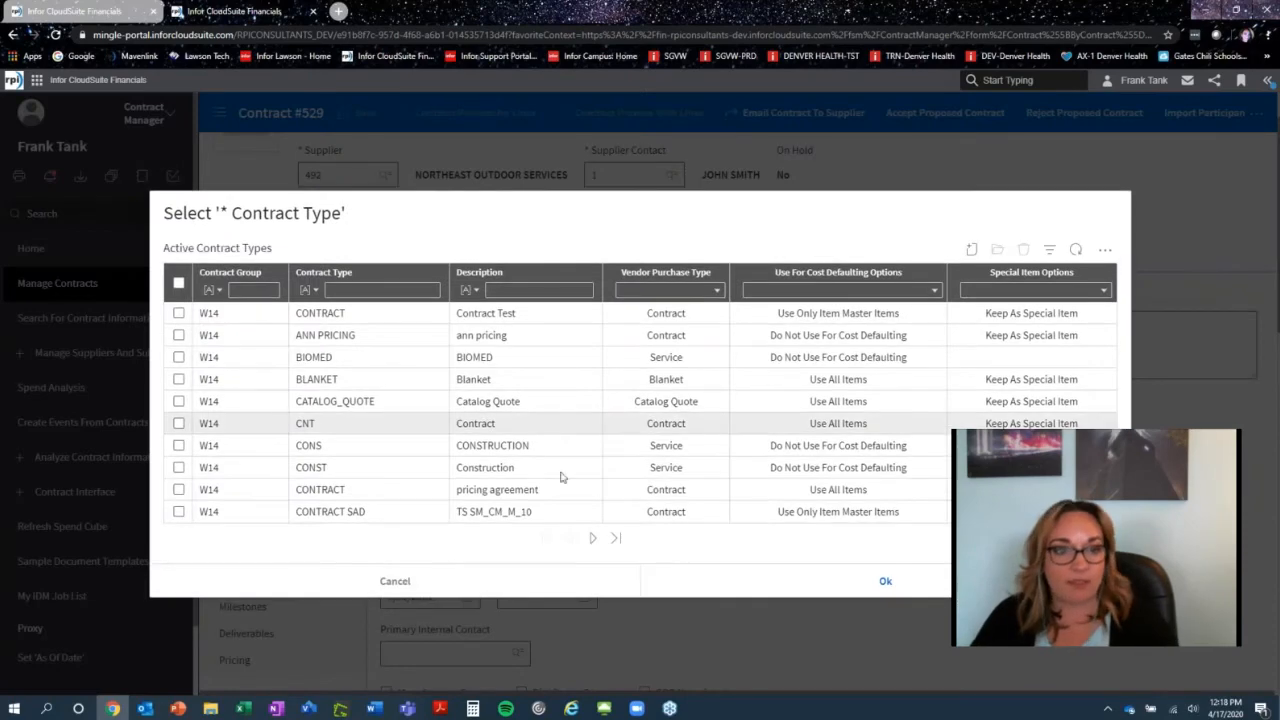
left_click(616, 539)
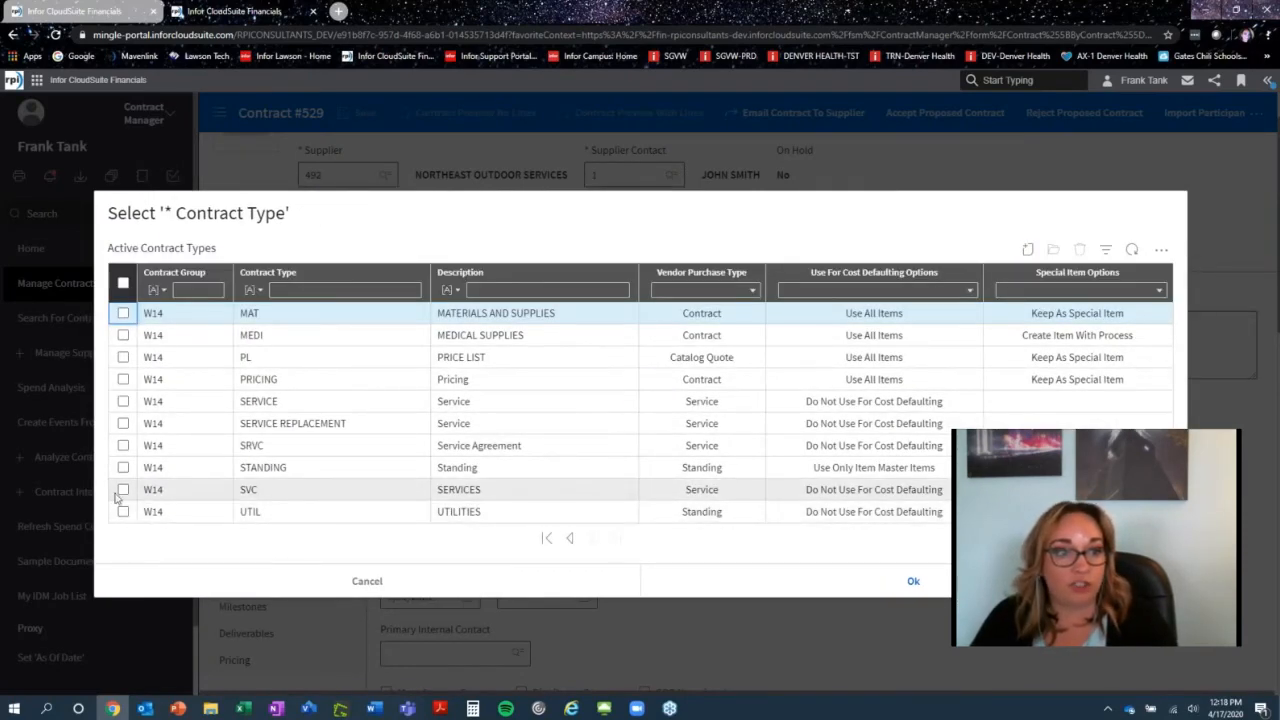
left_click(122, 490)
left_click(913, 585)
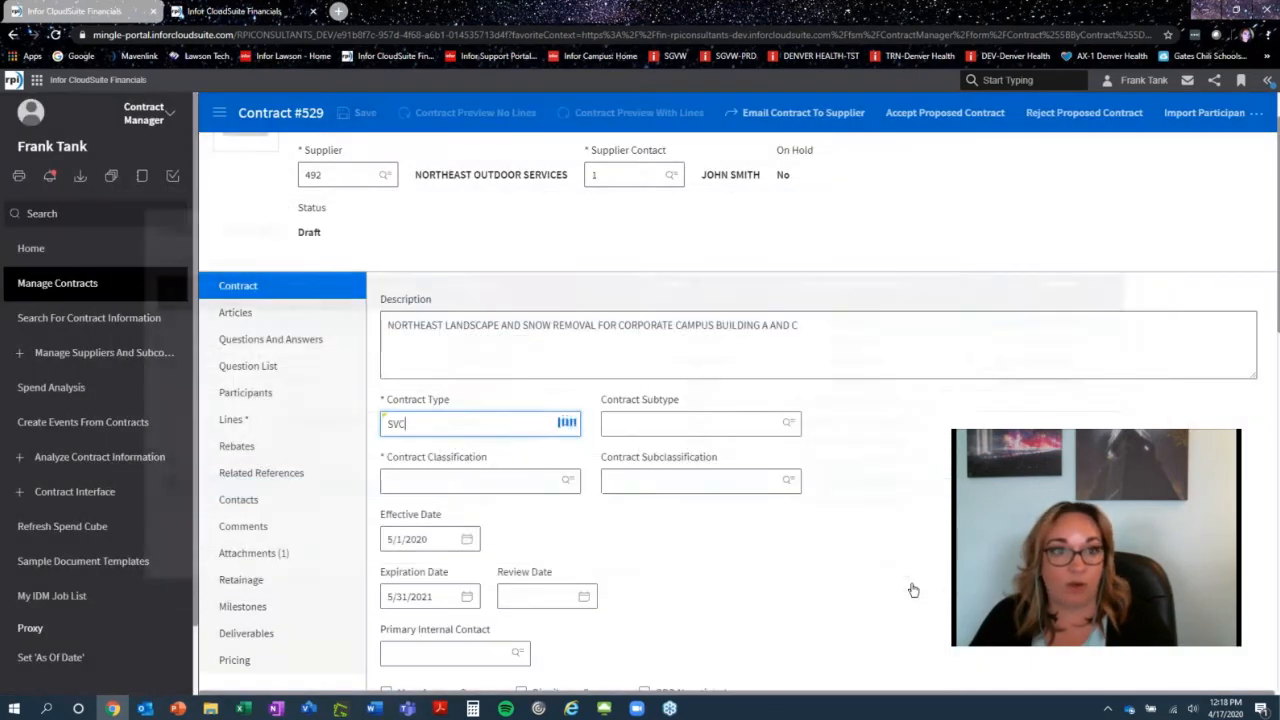
left_click(352, 115)
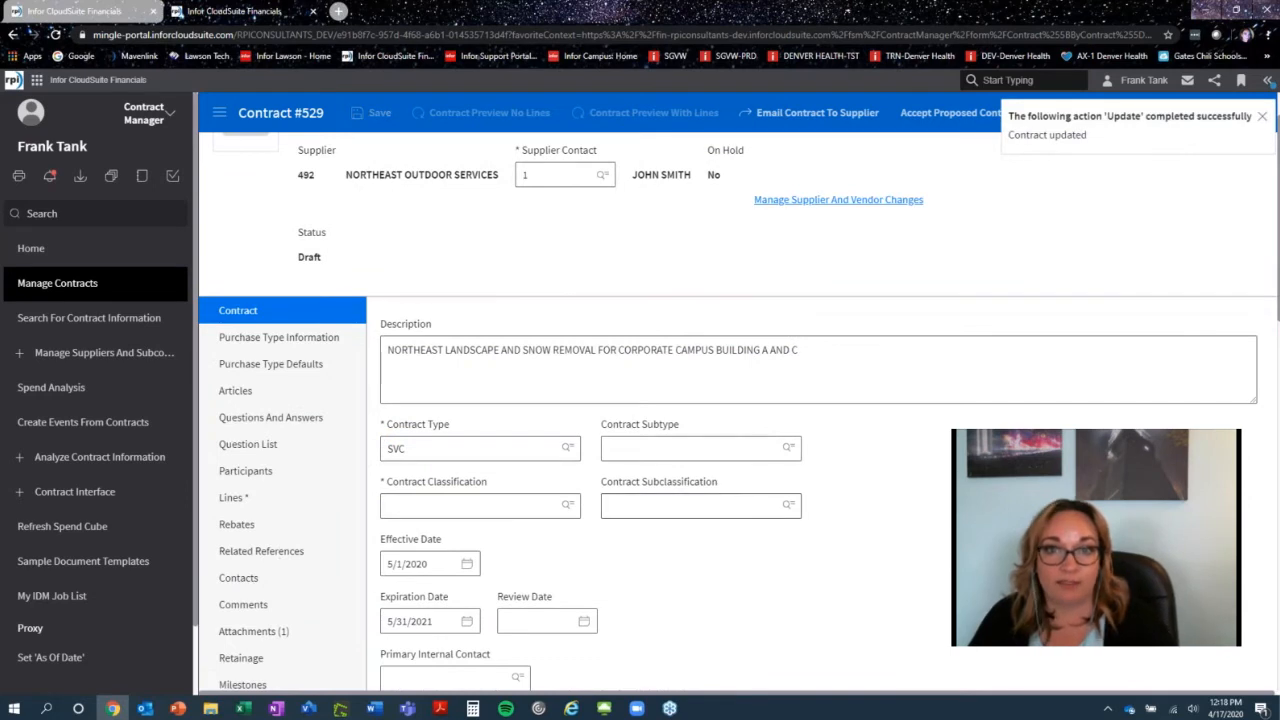
left_click(1263, 120)
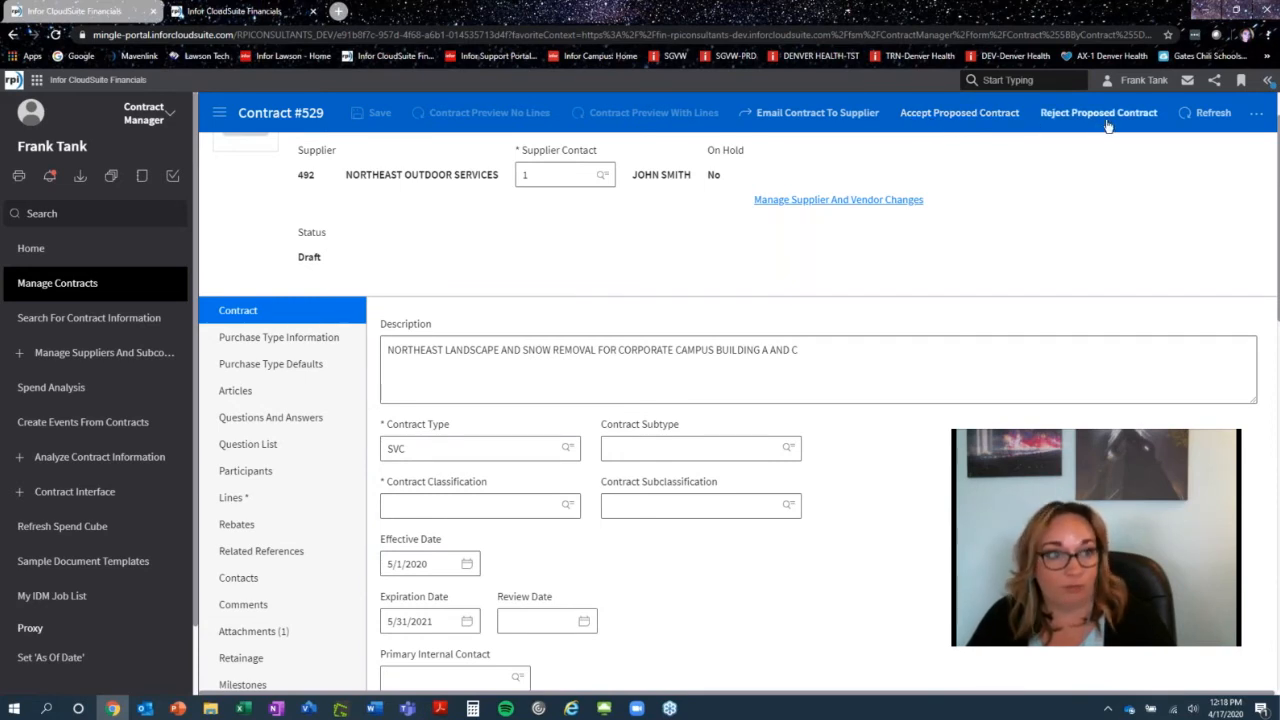
- Reject and close the MAINTENANCE SERVICE proposed contract 521 with the action comment "duplicate"
left_click(163, 289)
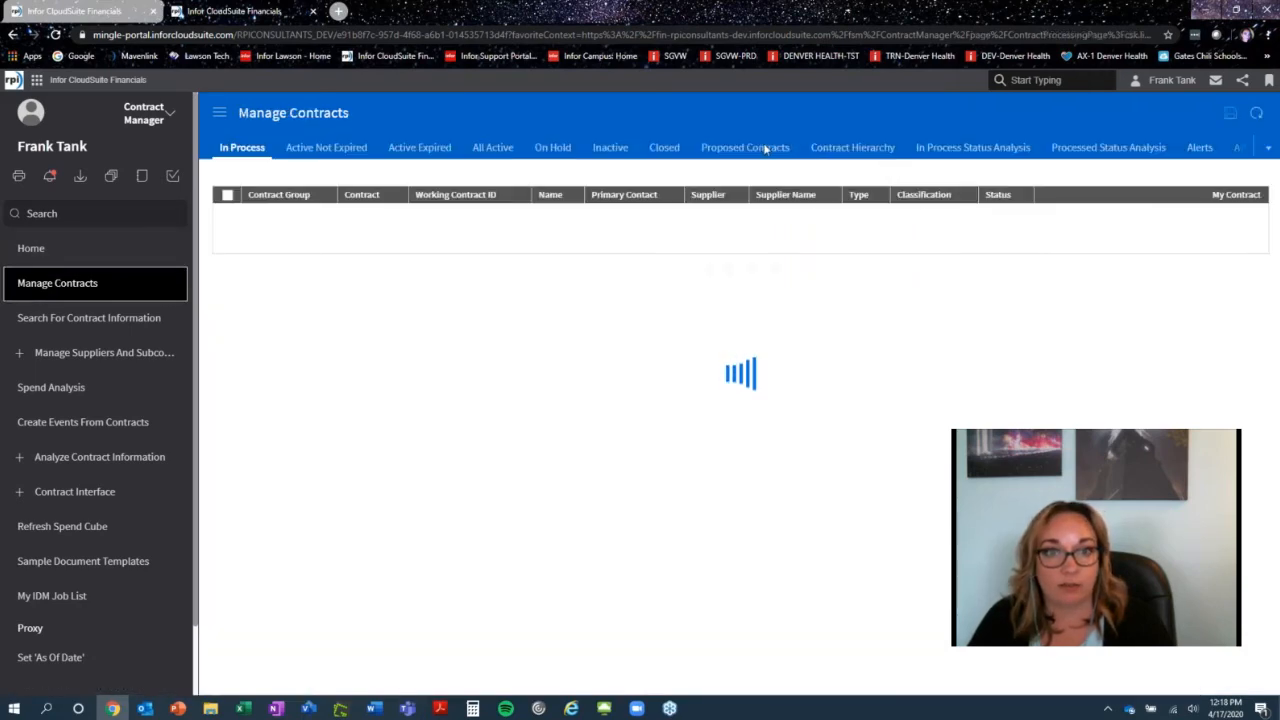
left_click(745, 147)
left_click(795, 231)
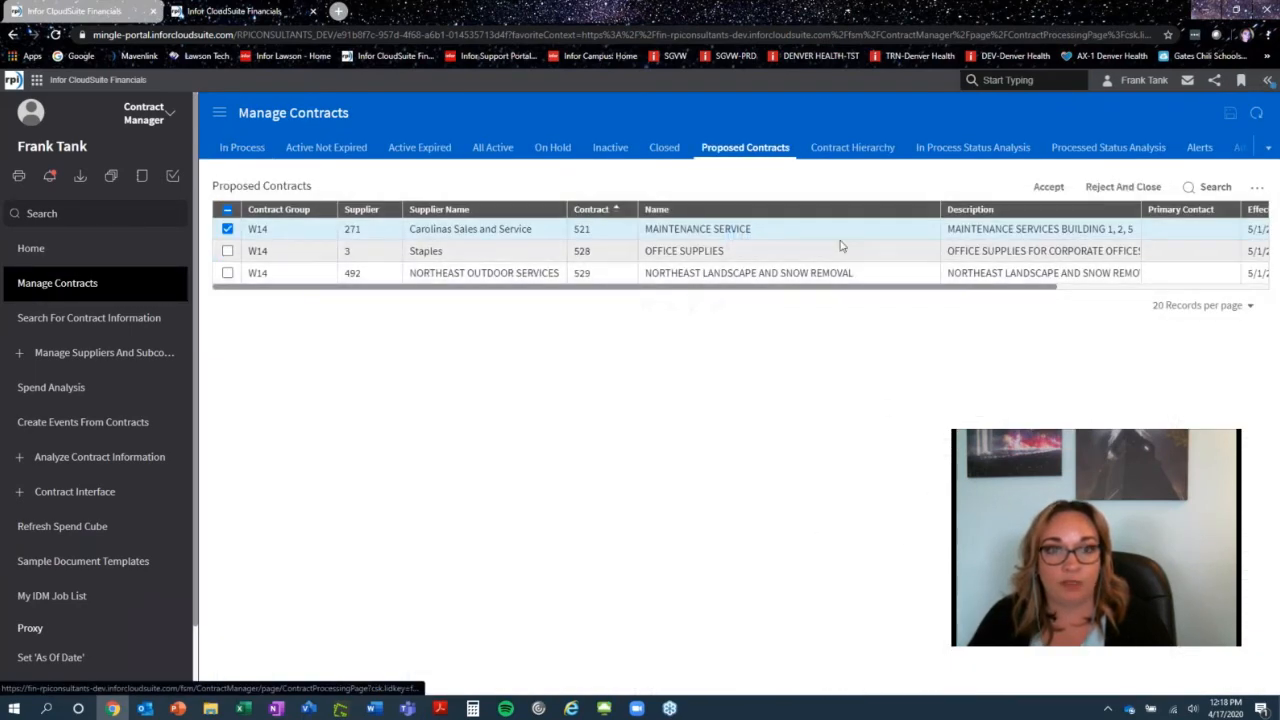
left_click(758, 231)
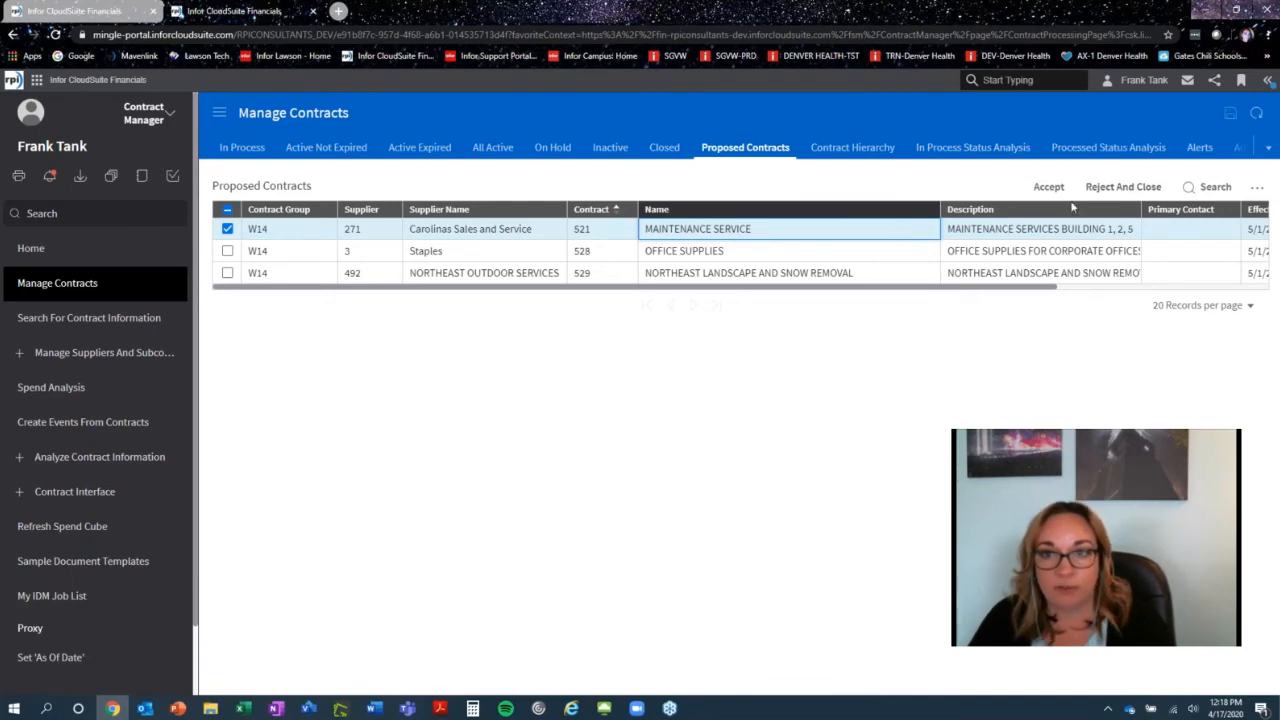
left_click(1105, 187)
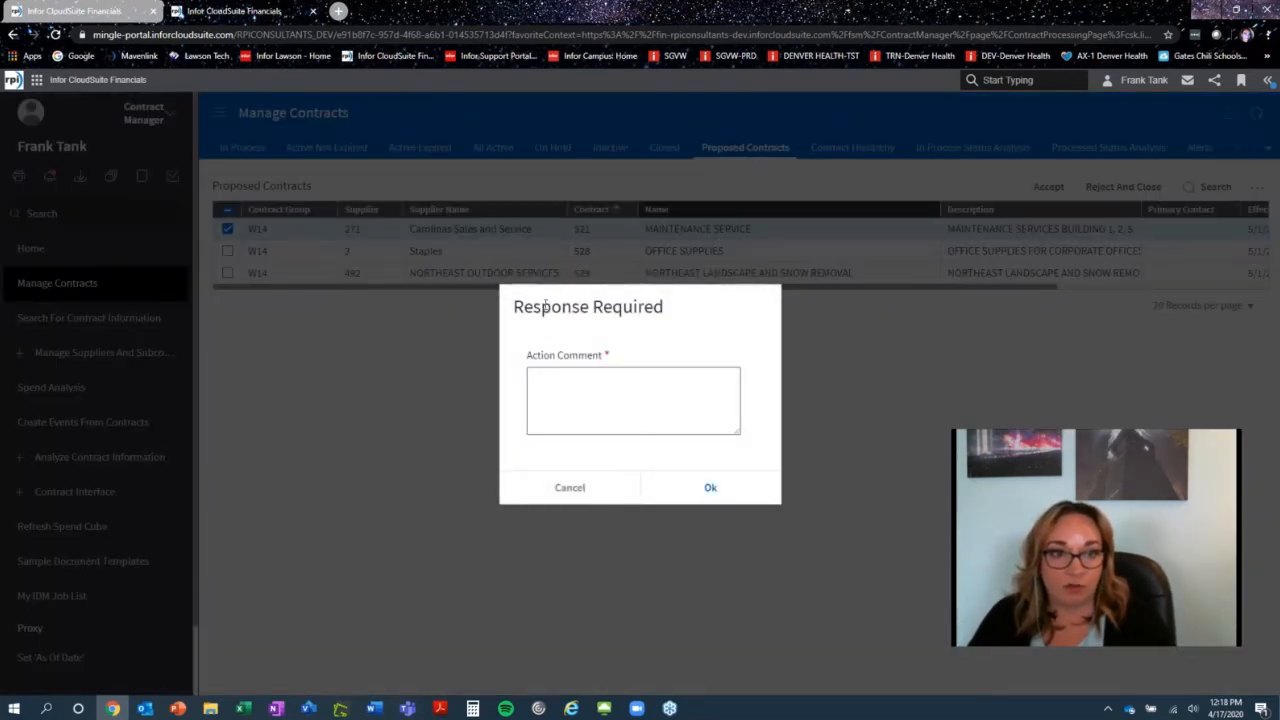
left_click(598, 379)
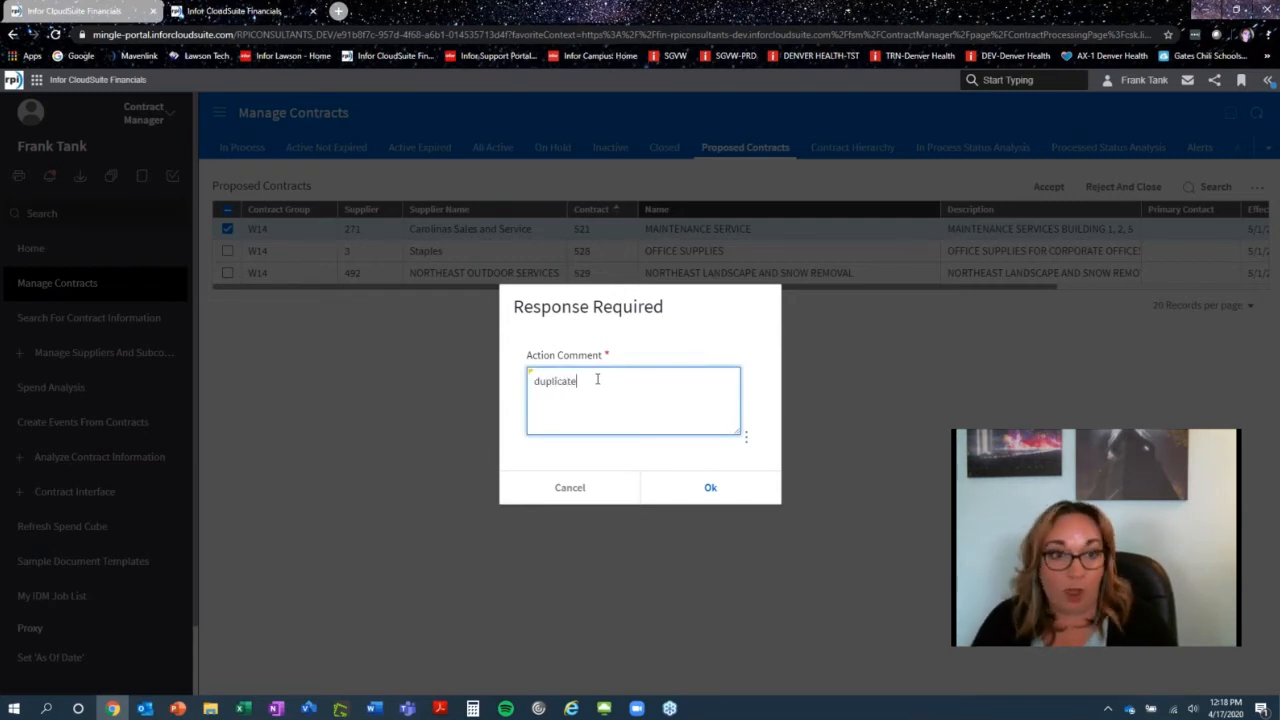
left_click(711, 488)
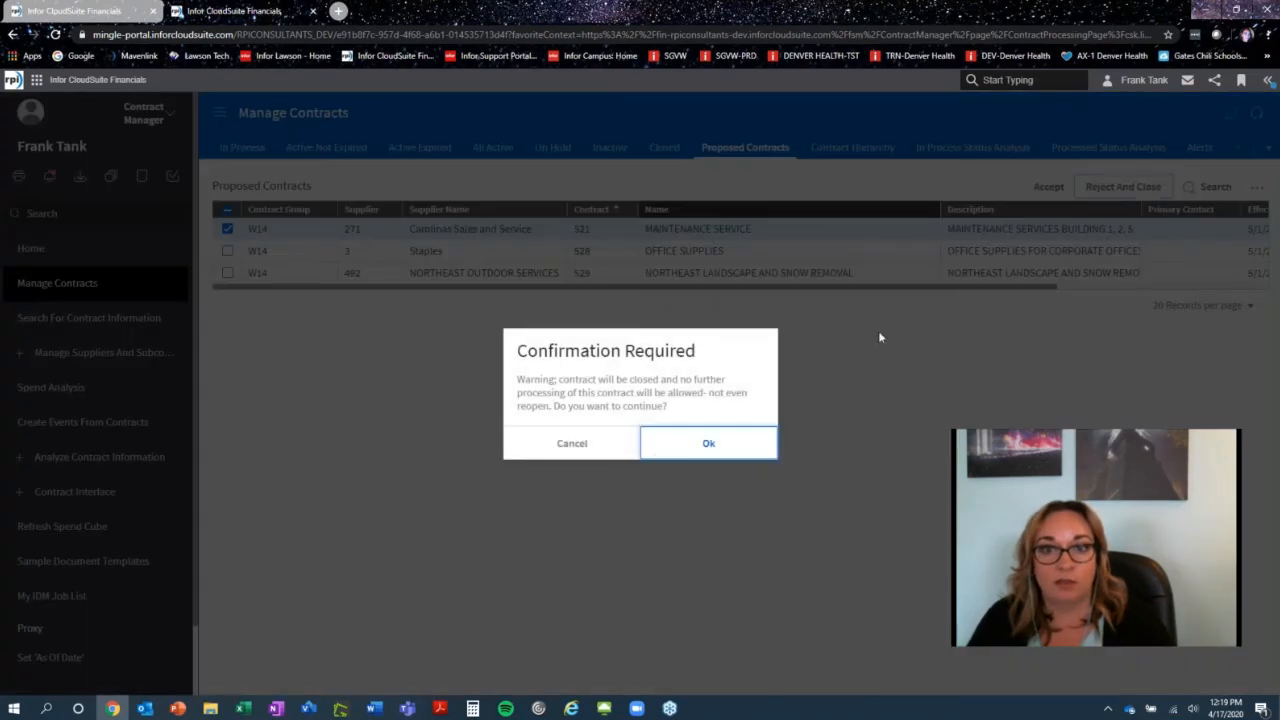
left_click(707, 445)
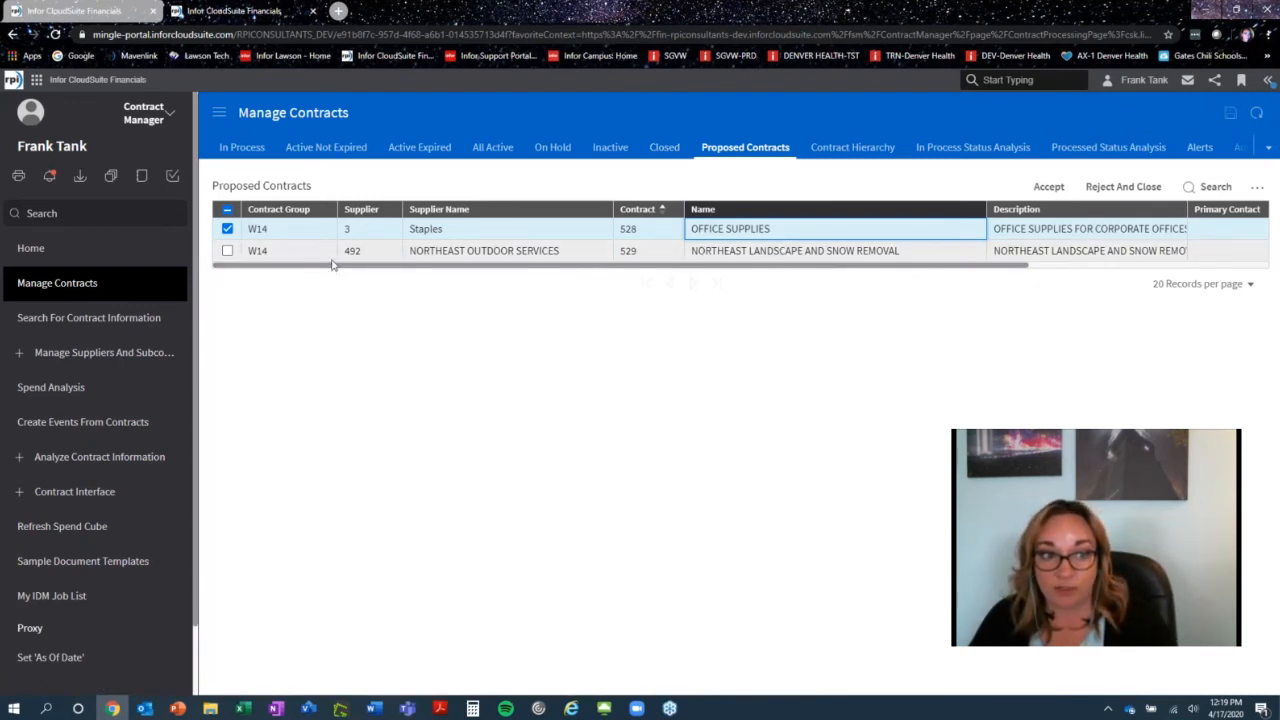
- Accept the NORTHEAST LANDSCAPE AND SNOW REMOVAL proposed contract and find it in the In Process contracts list
double_click(931, 257)
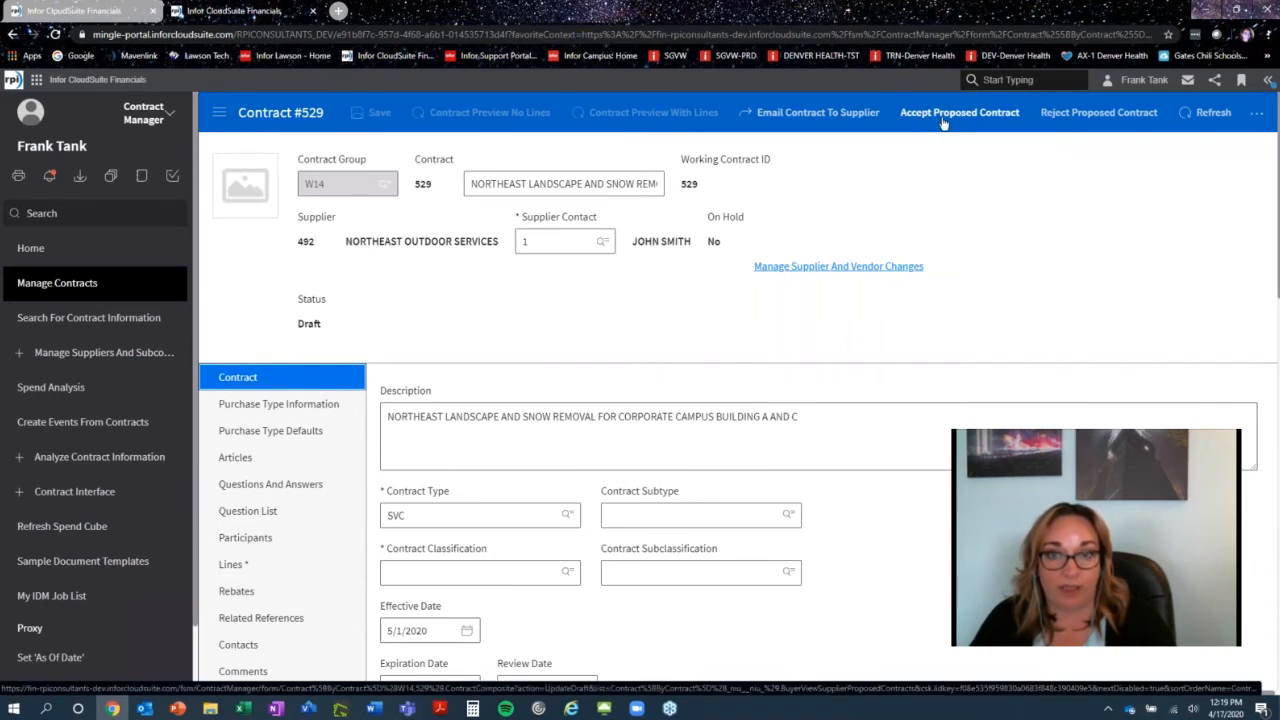
left_click(949, 115)
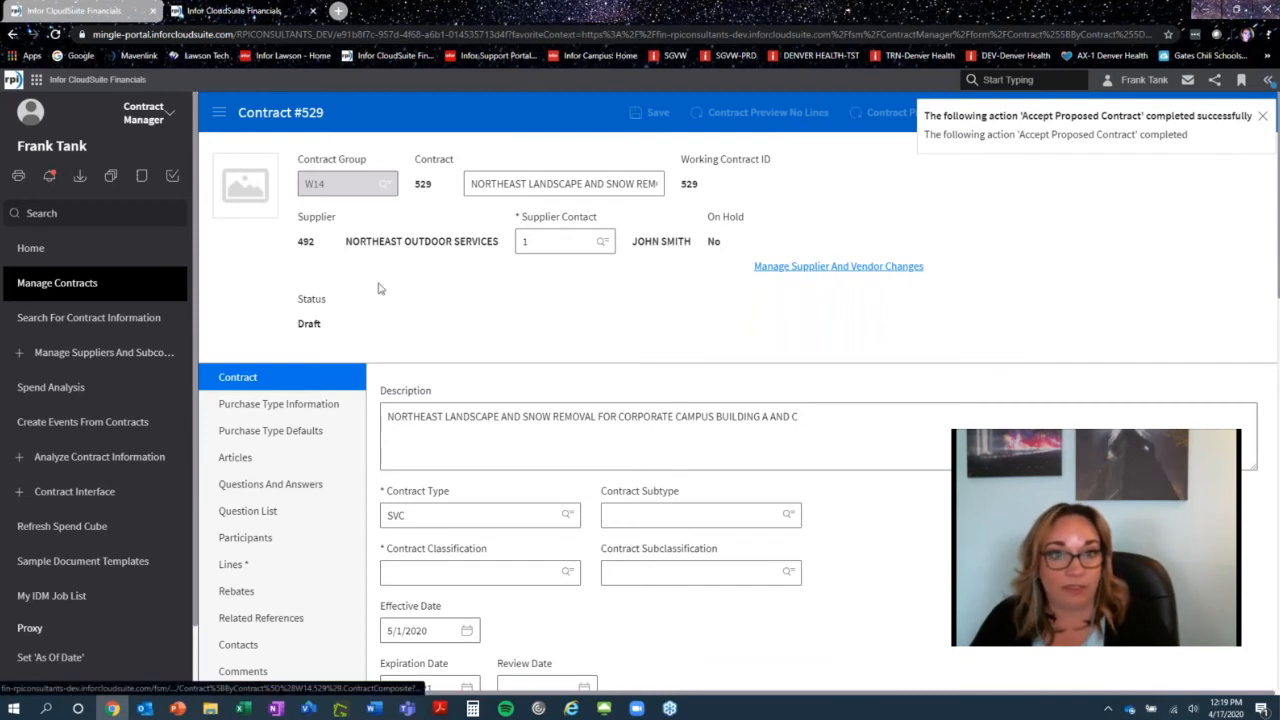
left_click(12, 34)
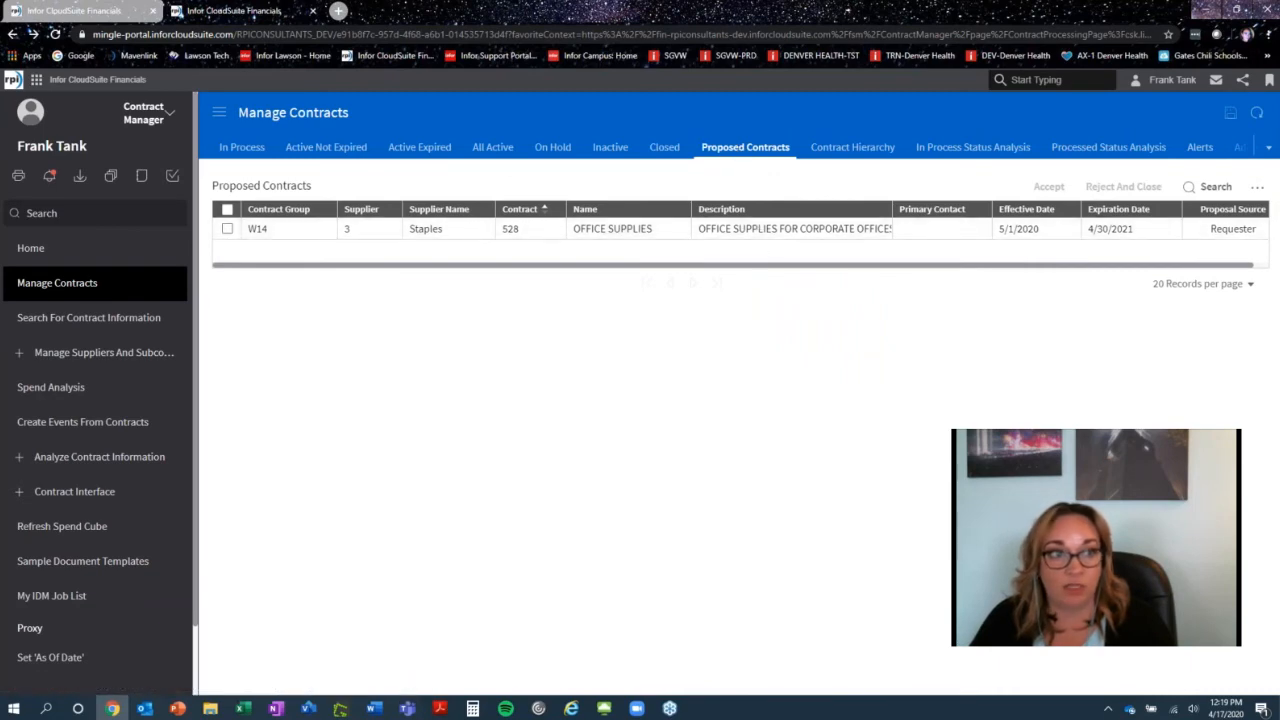
left_click(242, 148)
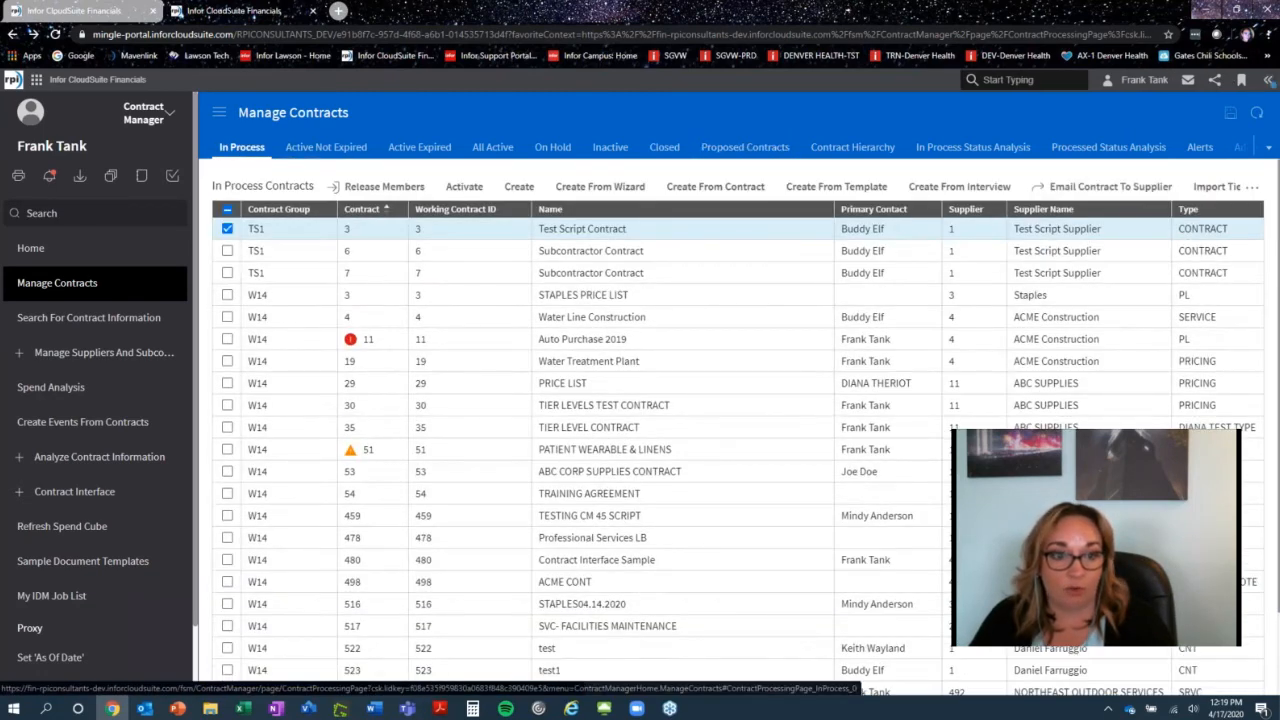
scroll(800, 600, "down", 2)
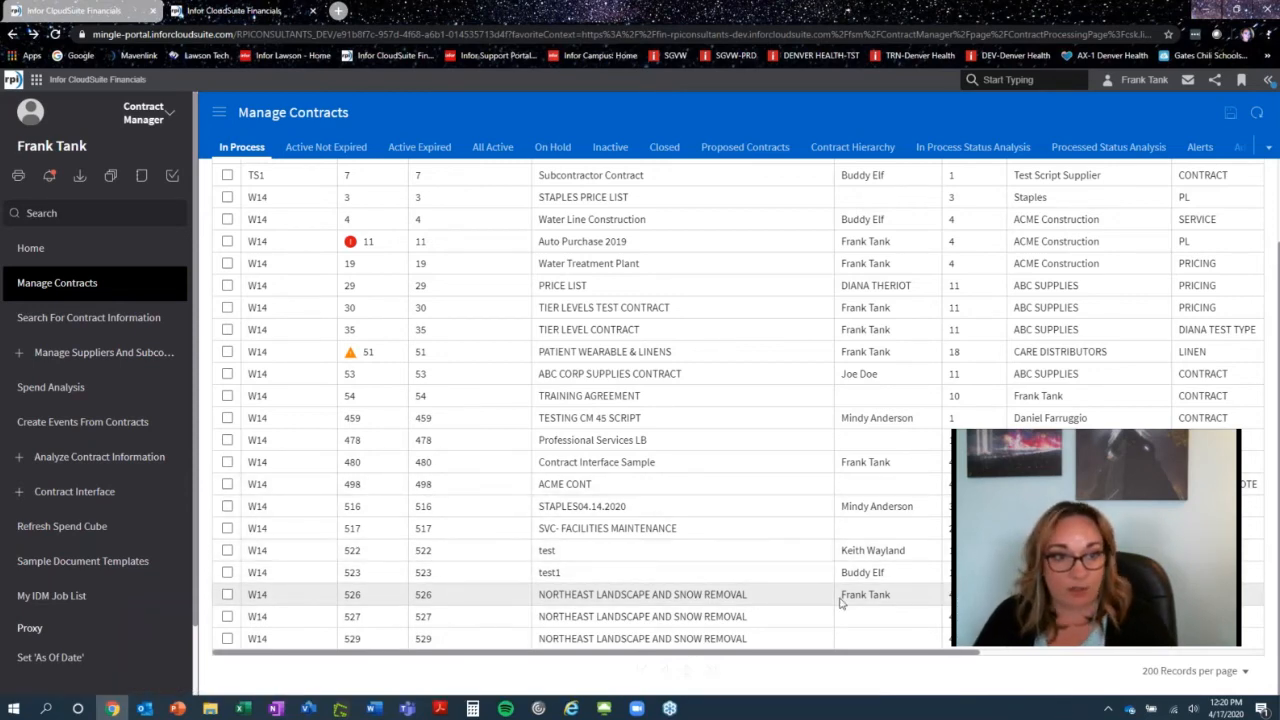
key("alt+Tab")
key("alt+Tab")
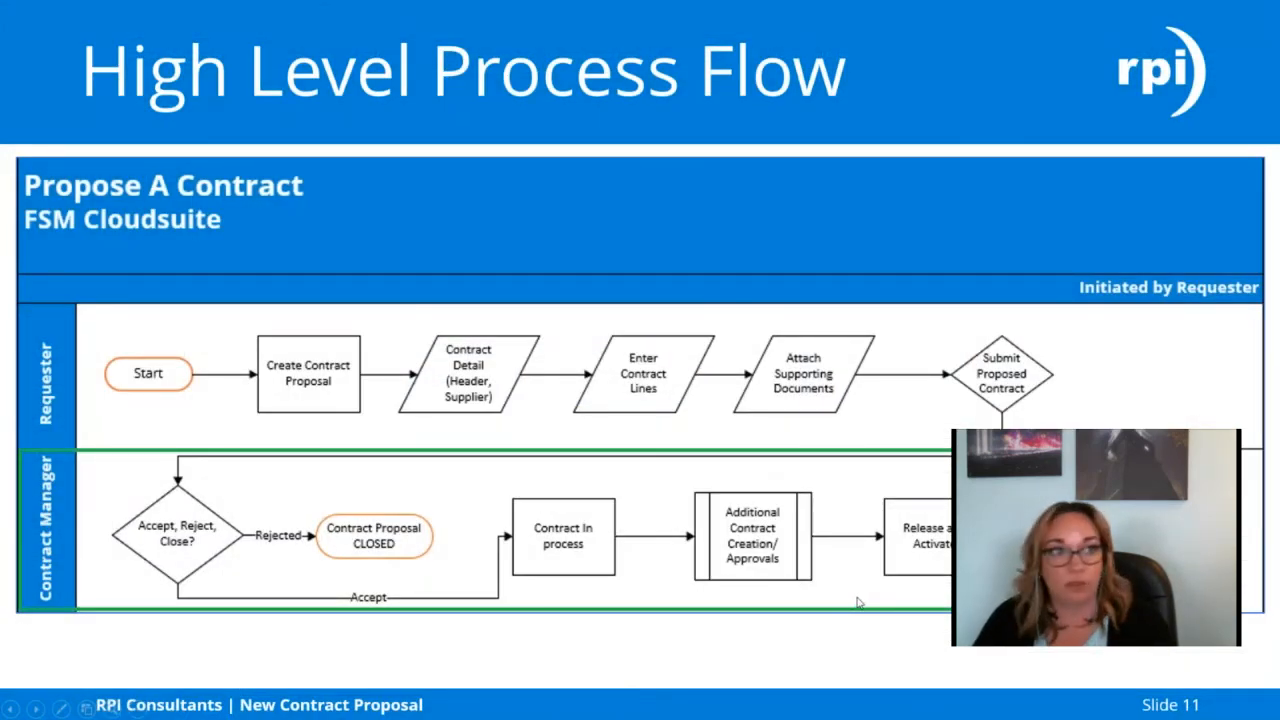
key("Right")
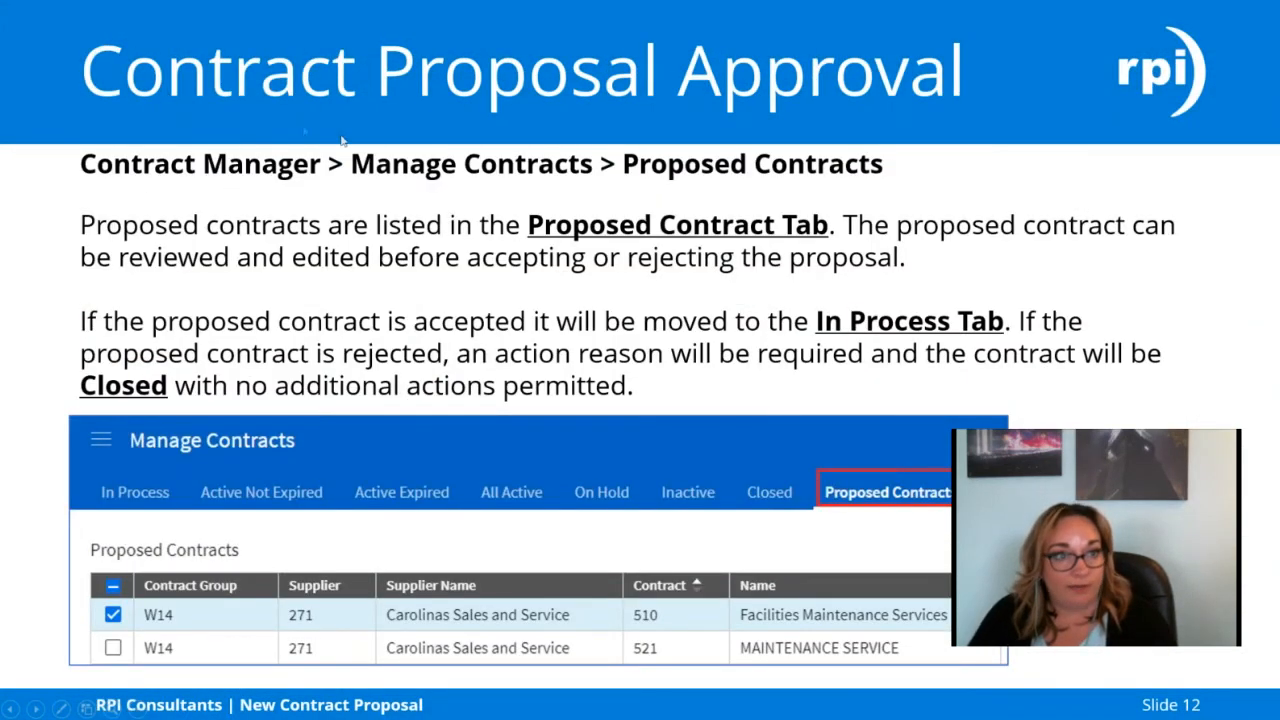